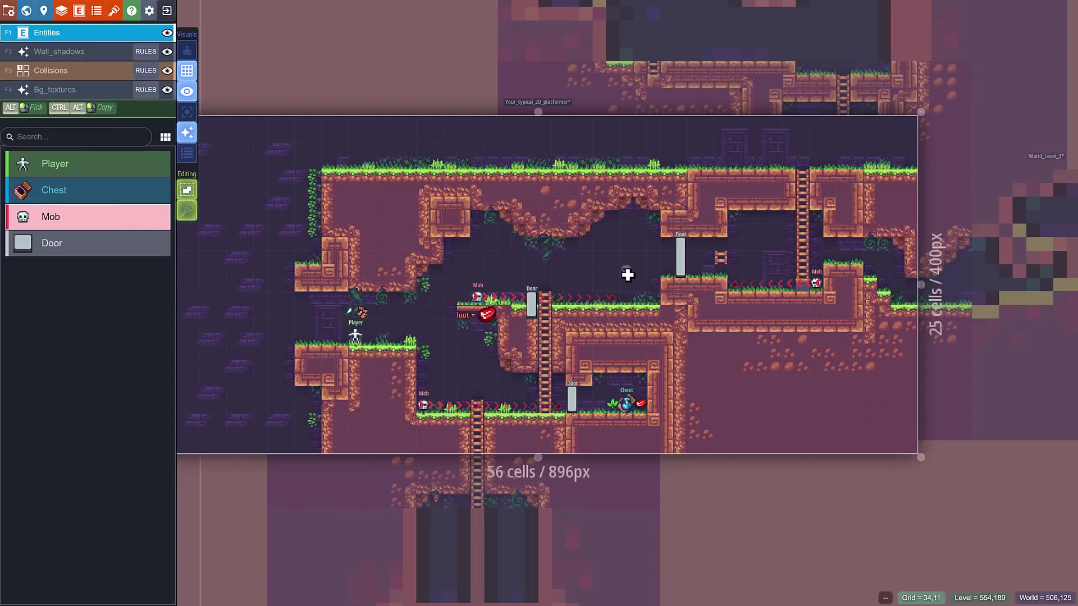
Open World_Level_3 for editing from the world overview.
key(w)
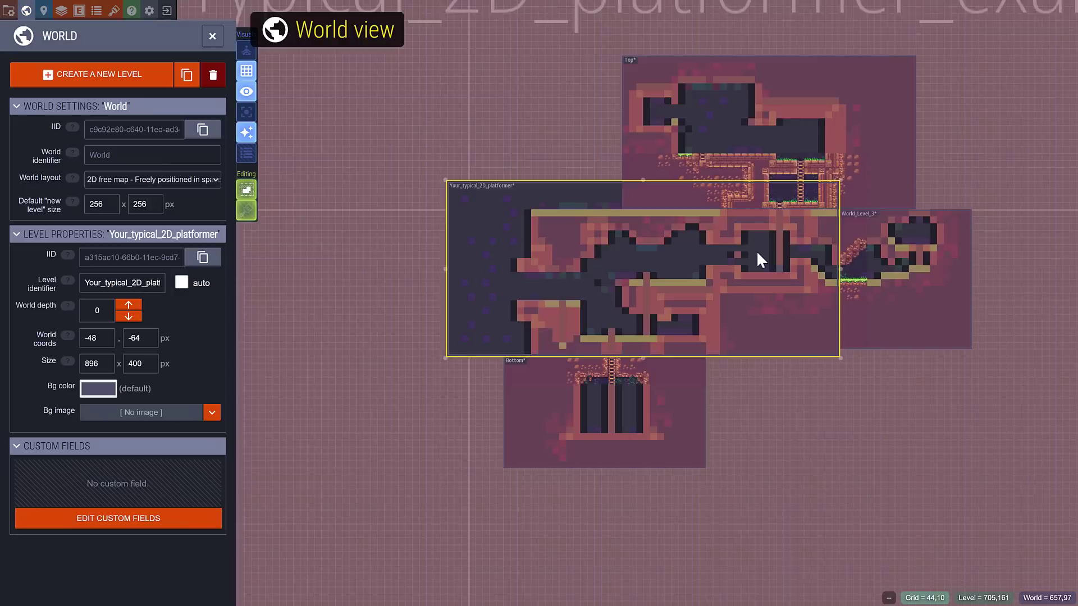
middle_drag(699, 336, 528, 403)
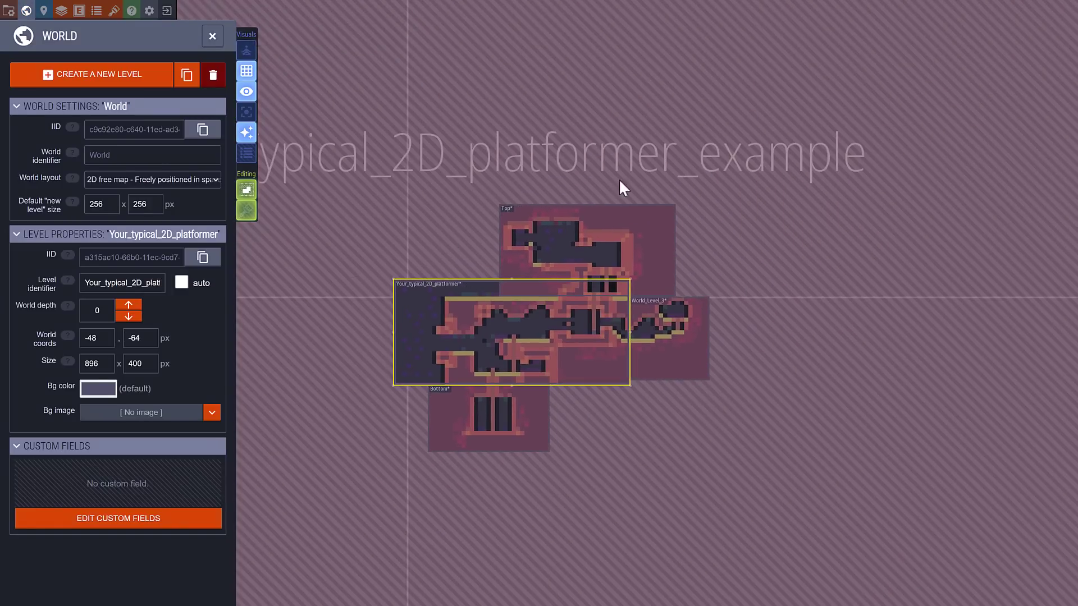
double_click(662, 337)
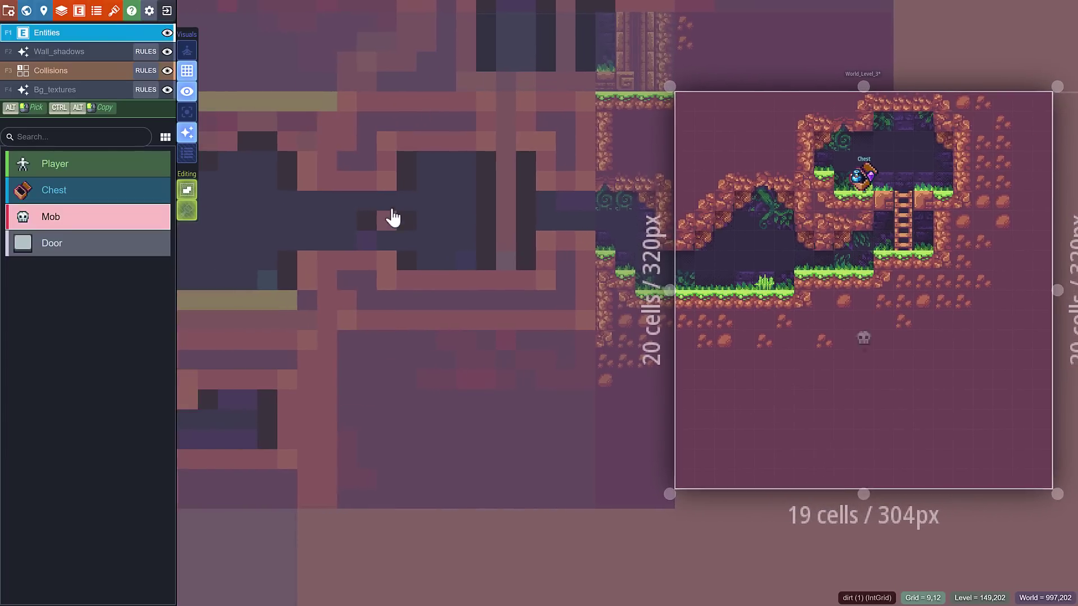
click(391, 205)
scroll(561, 314, down, 3)
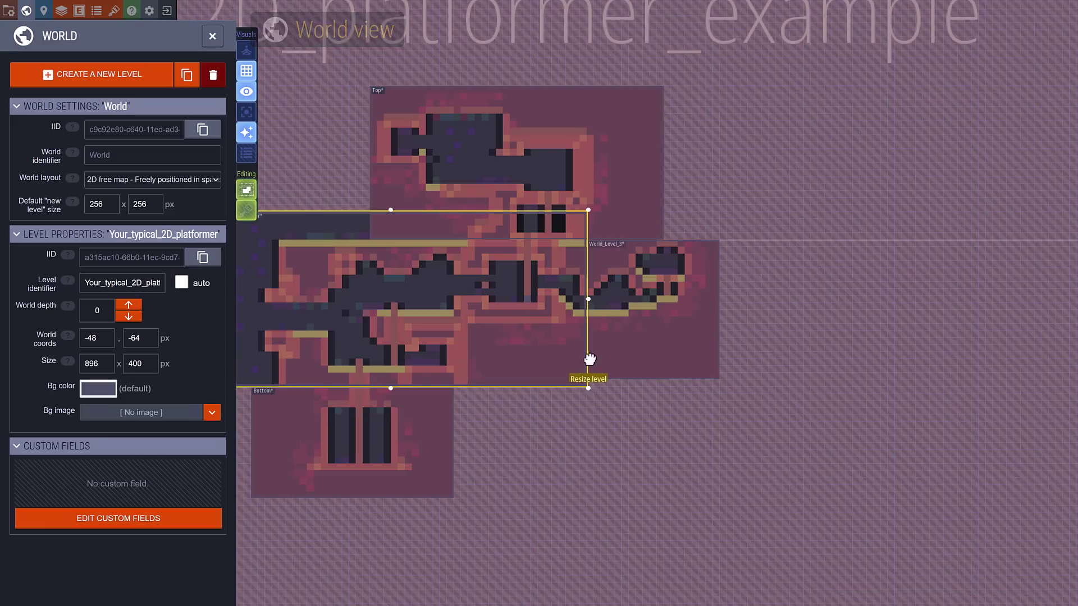
double_click(678, 271)
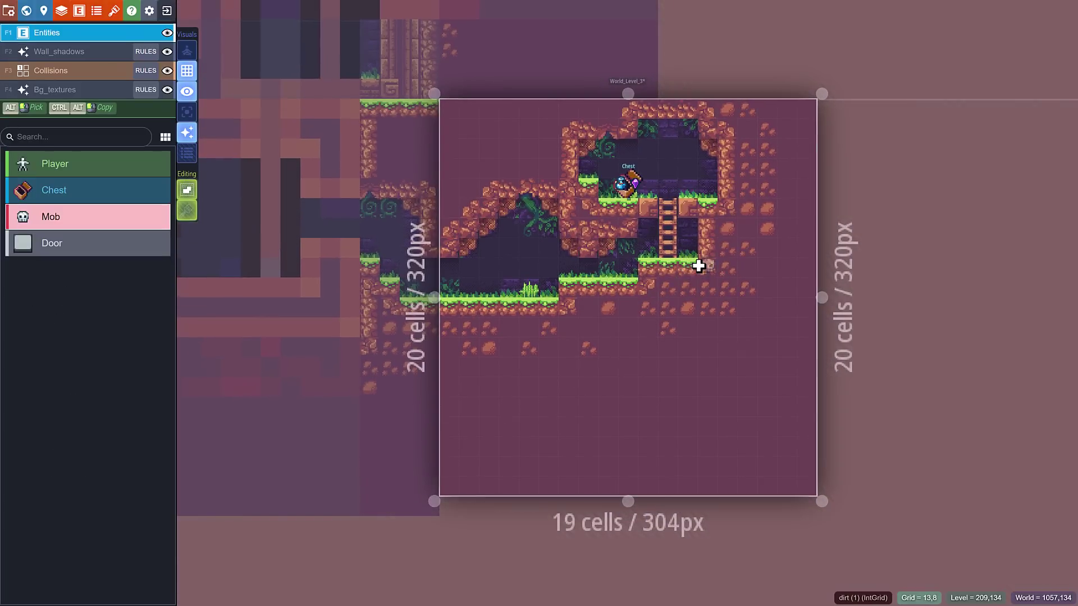
Stretch World_Level_3 to 416×384 px, then reopen the Your_typical_2D_platformer level.
click(45, 12)
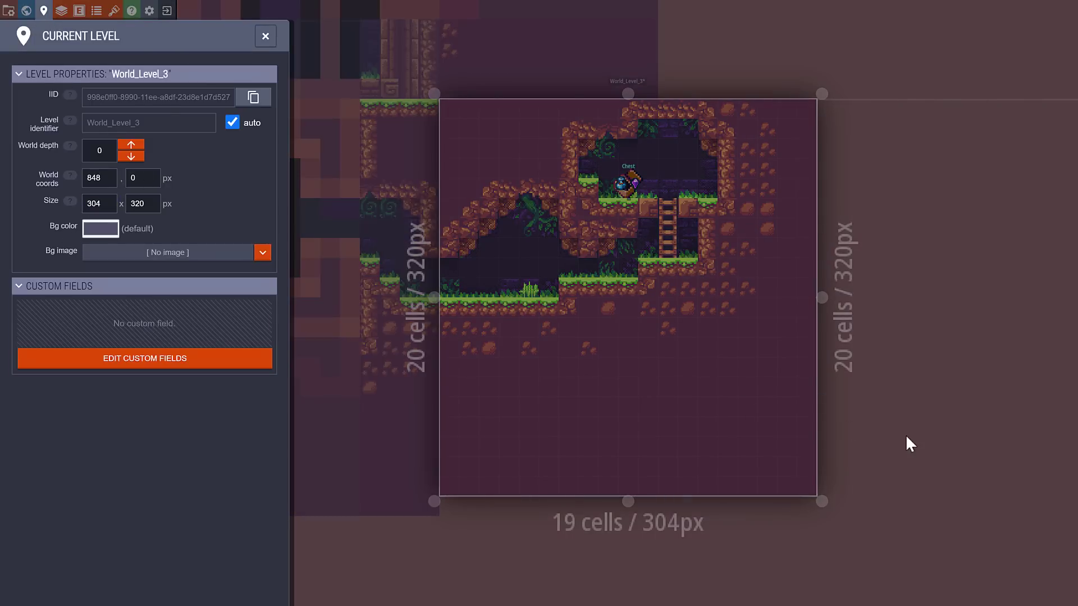
click(905, 435)
drag(822, 501, 979, 578)
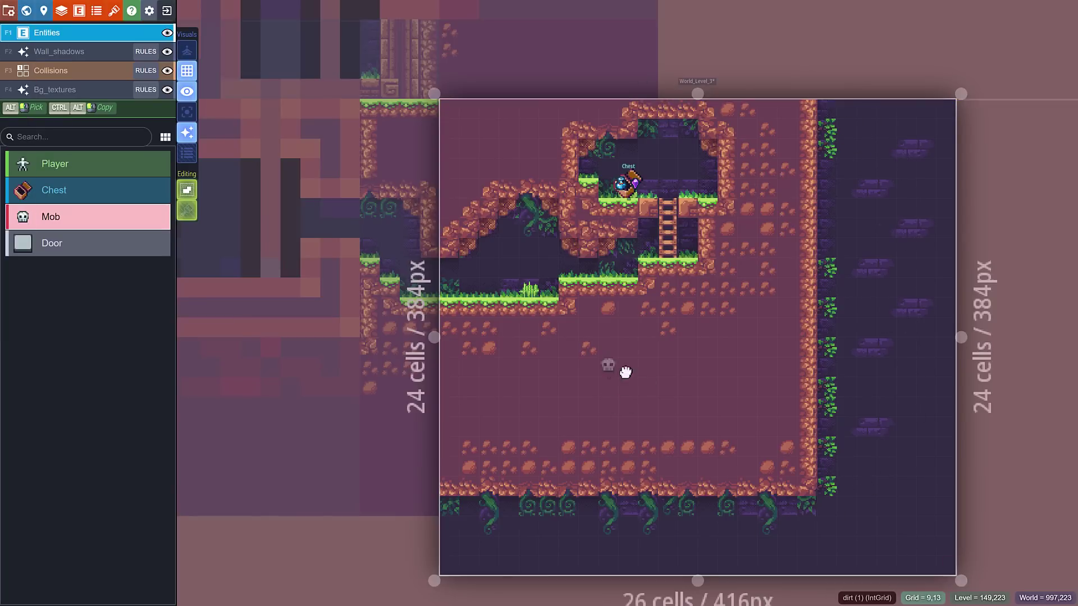
key(w)
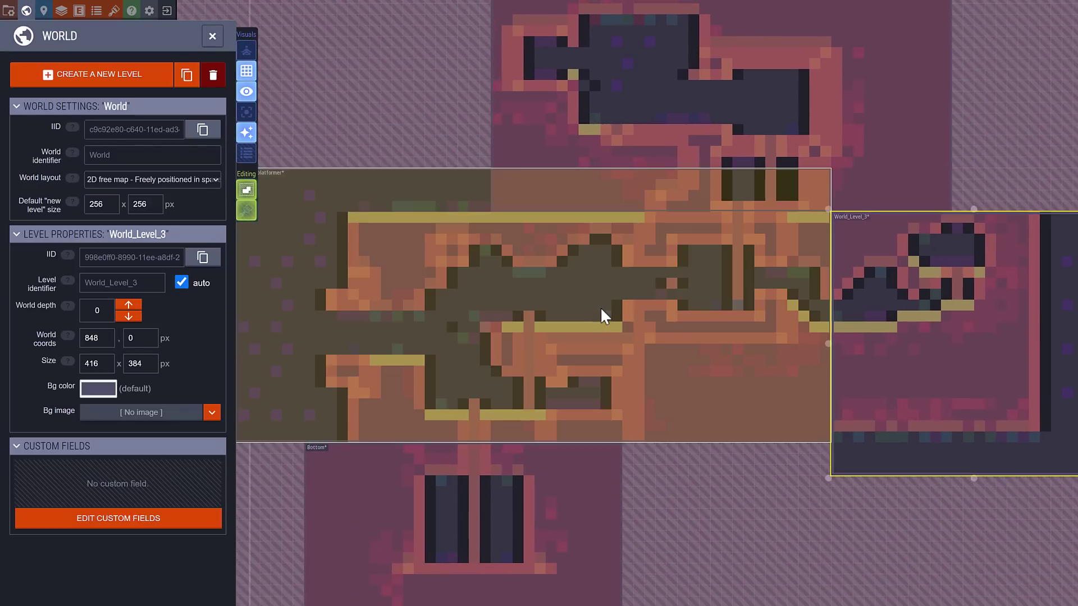
double_click(601, 312)
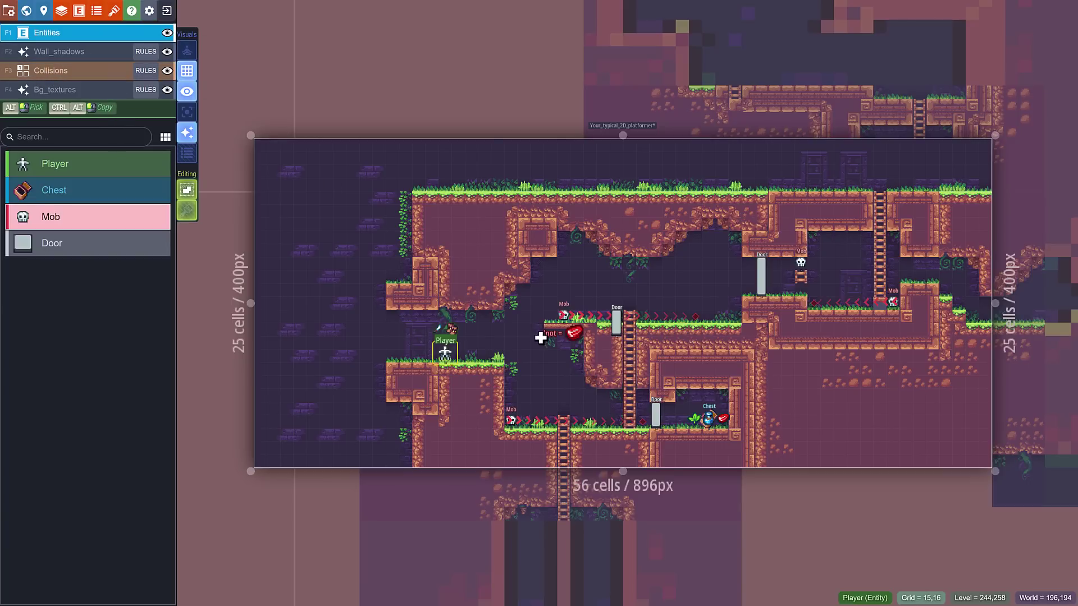
Hide the Entities, Wall_shadows and Collisions layers.
click(165, 33)
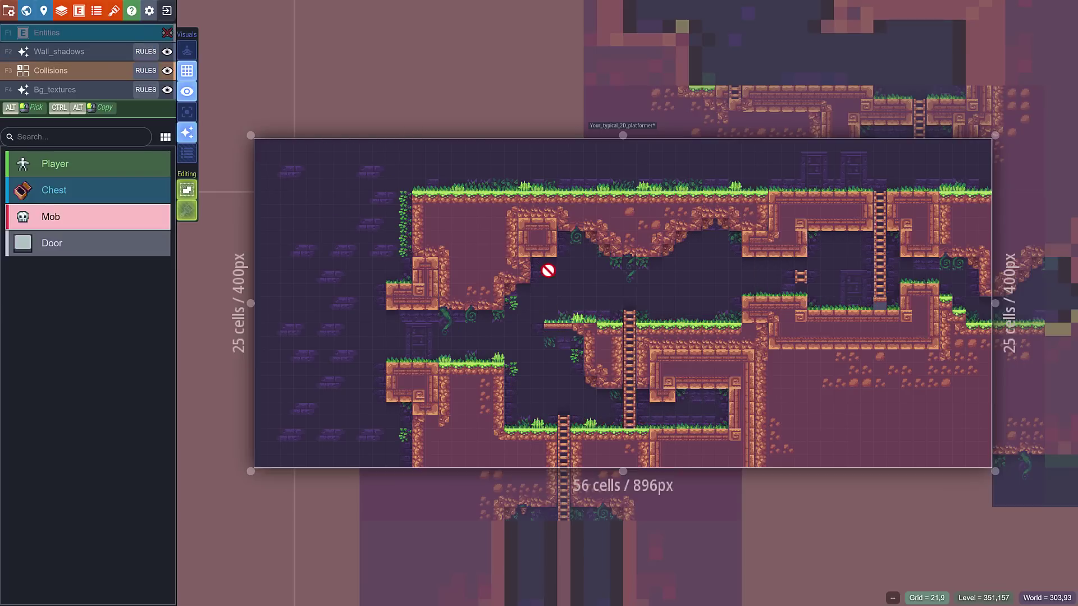
click(167, 51)
click(167, 51)
click(167, 51)
click(168, 51)
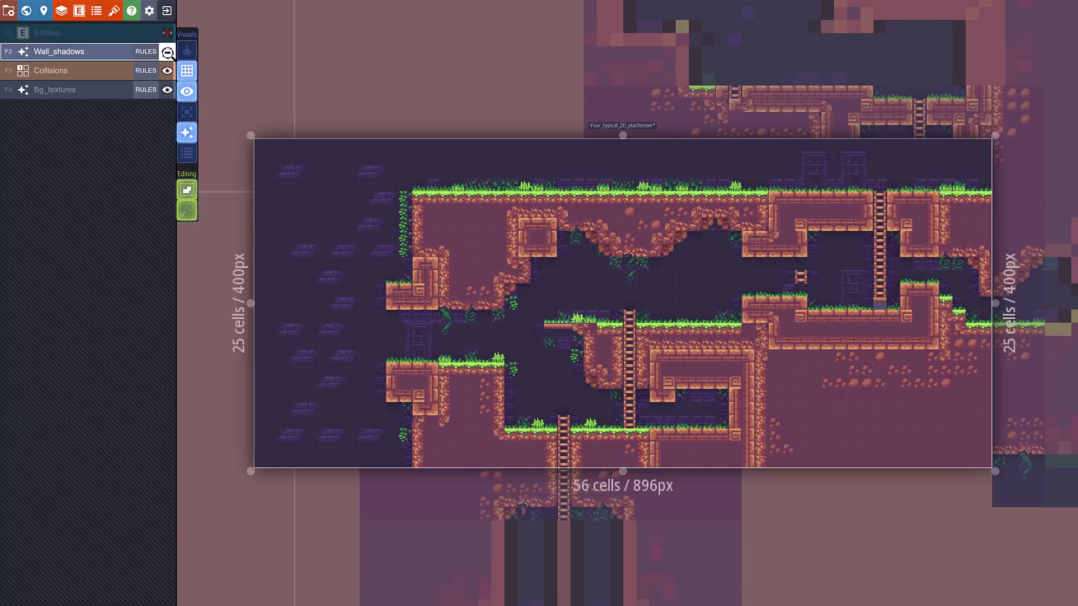
click(167, 52)
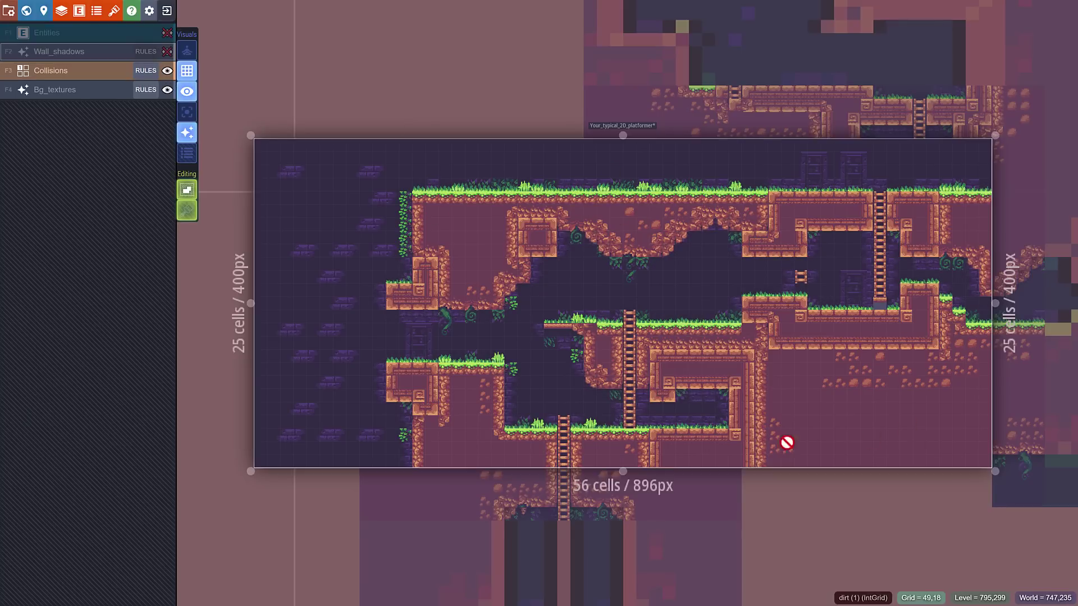
click(168, 69)
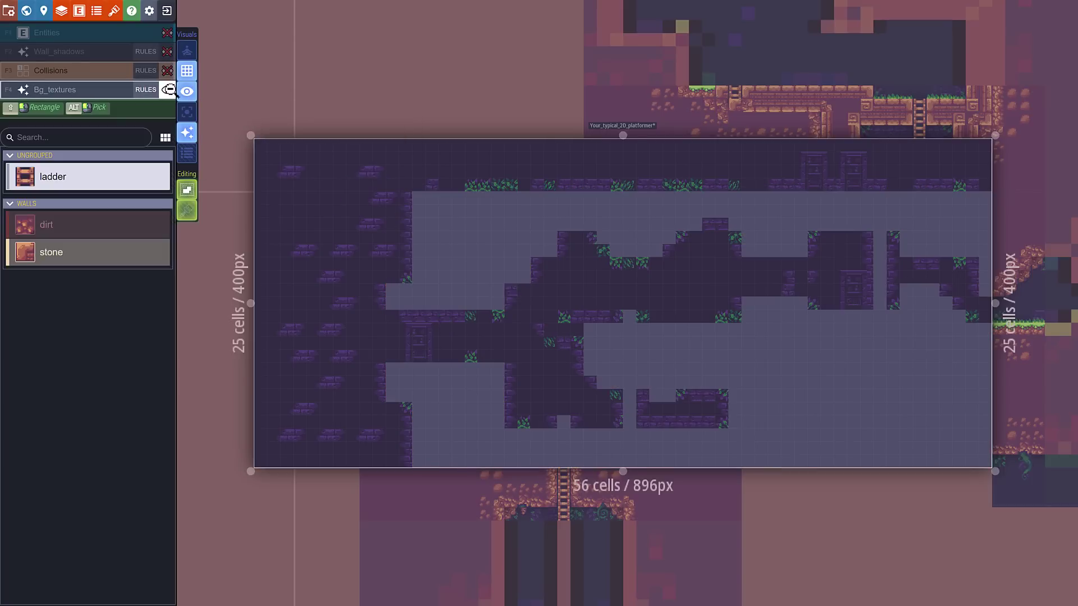
Make Bg_textures active and undo a trial level resize, keeping 56×25 cells.
click(169, 90)
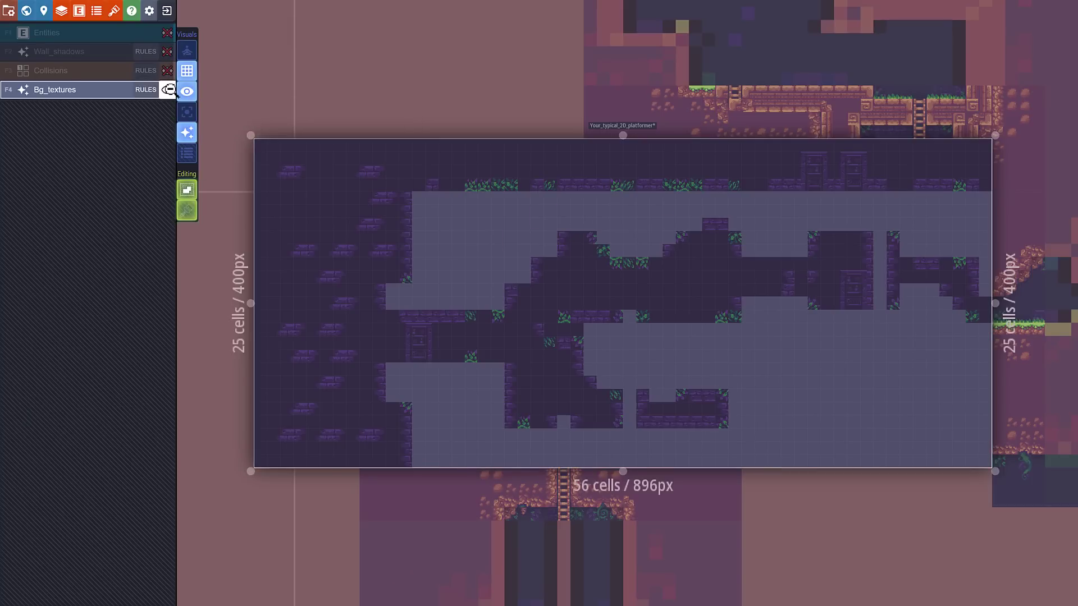
drag(250, 135, 212, 98)
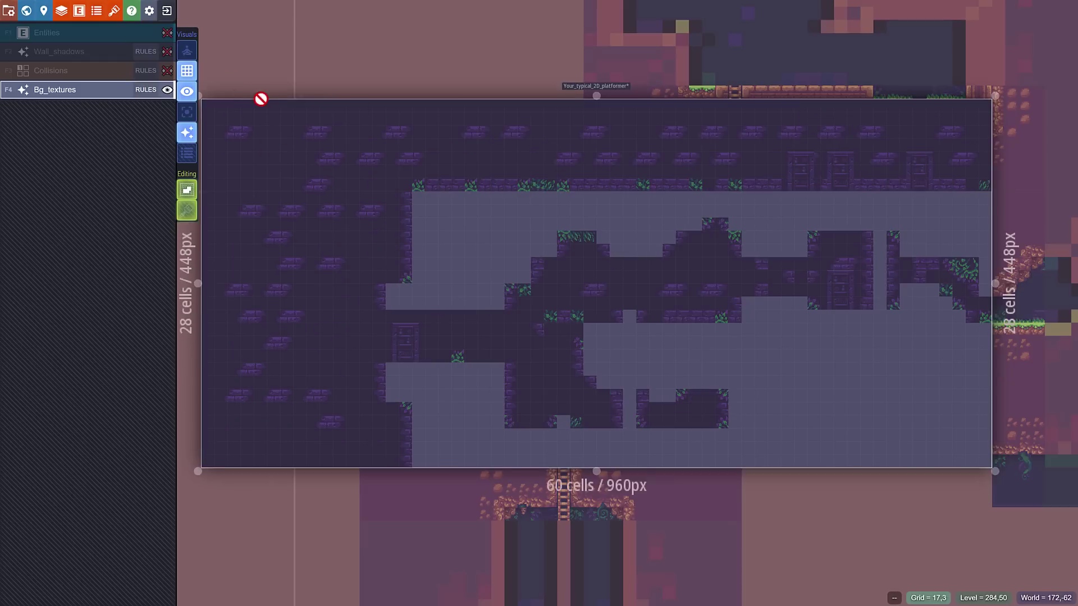
key(ctrl+z)
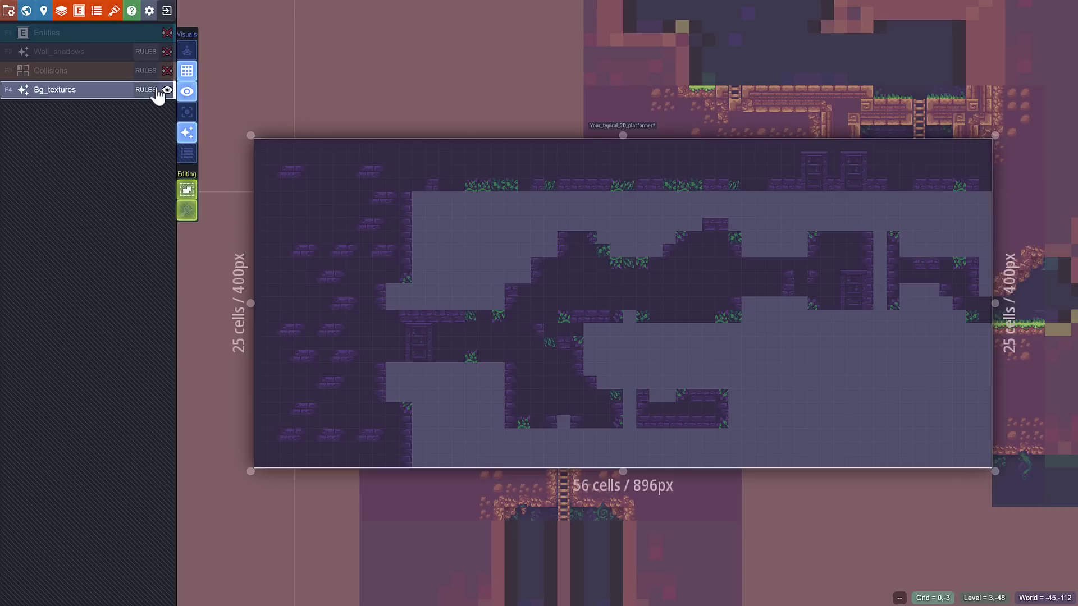
Show Collisions again and cycle layers with F4, F2, F1, ending on Collisions (F3).
click(167, 70)
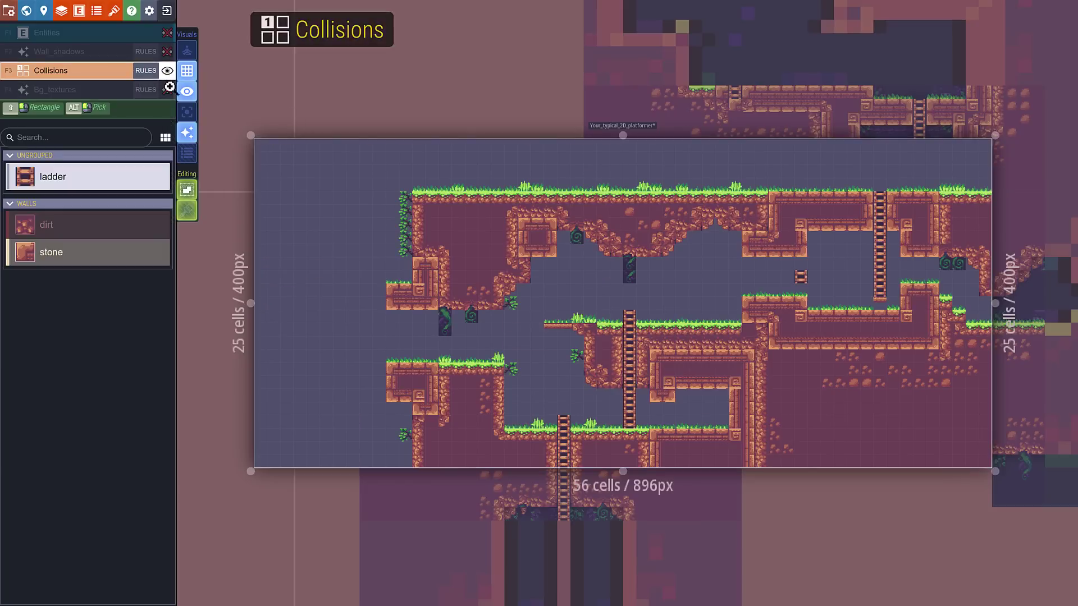
key(F4)
key(F2)
key(F1)
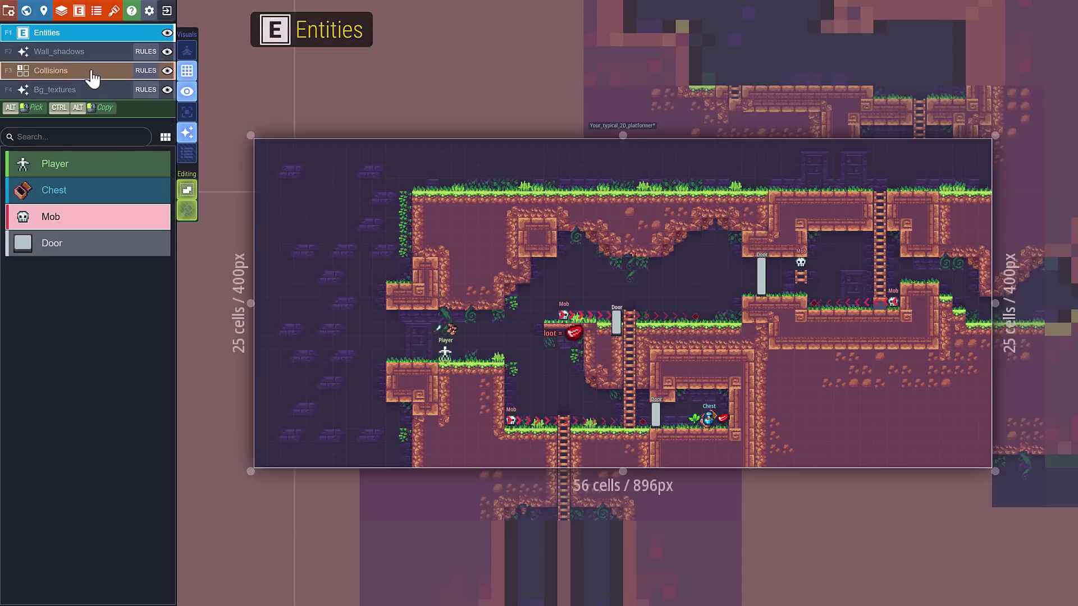
key(F3)
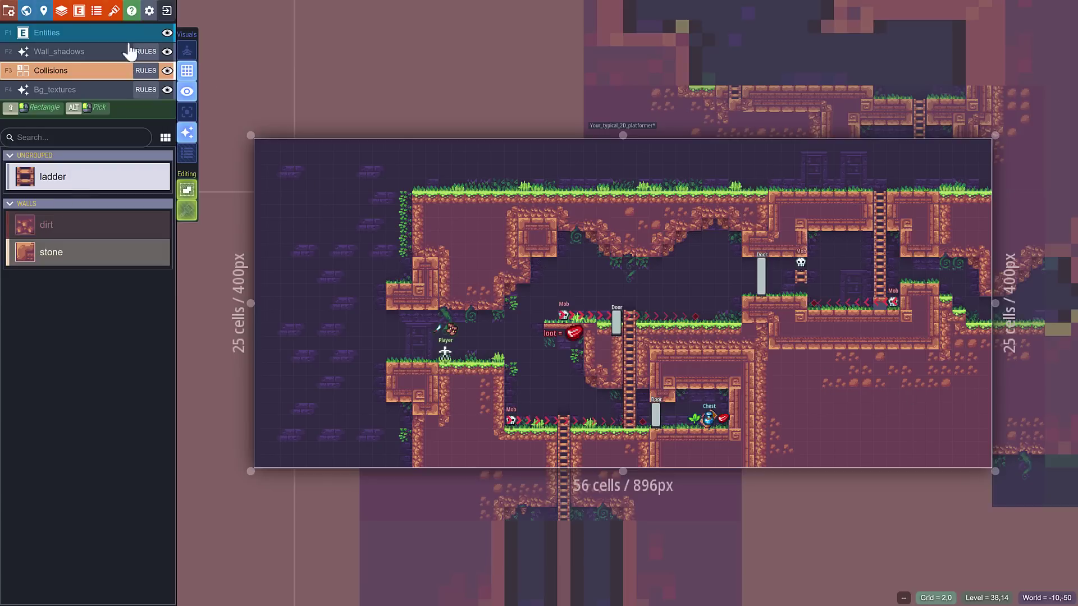
Review the project tilesets and layer settings, then close the panel.
click(114, 11)
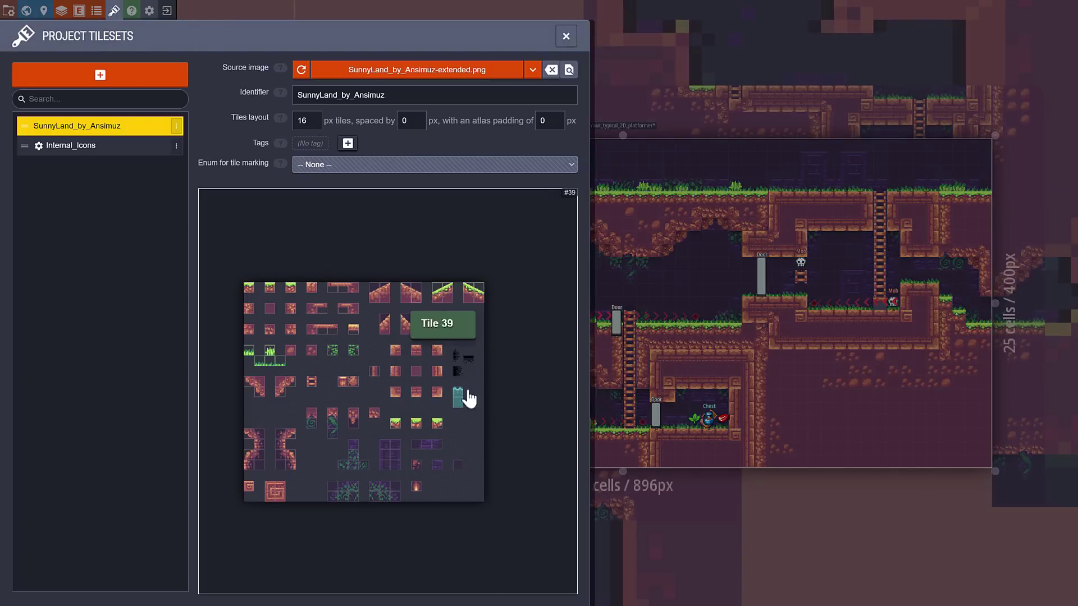
click(60, 12)
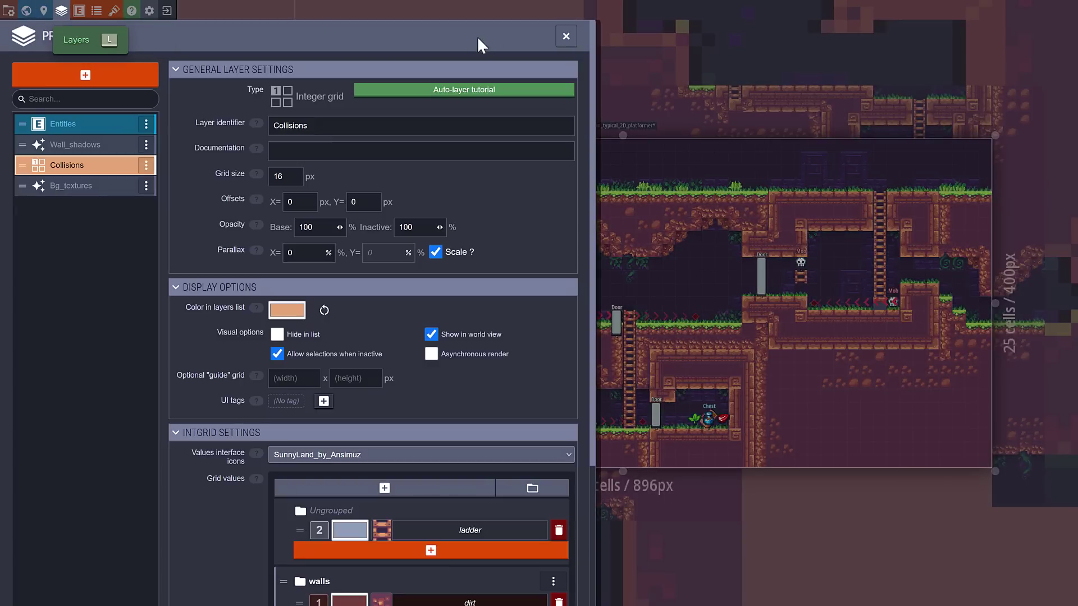
click(566, 36)
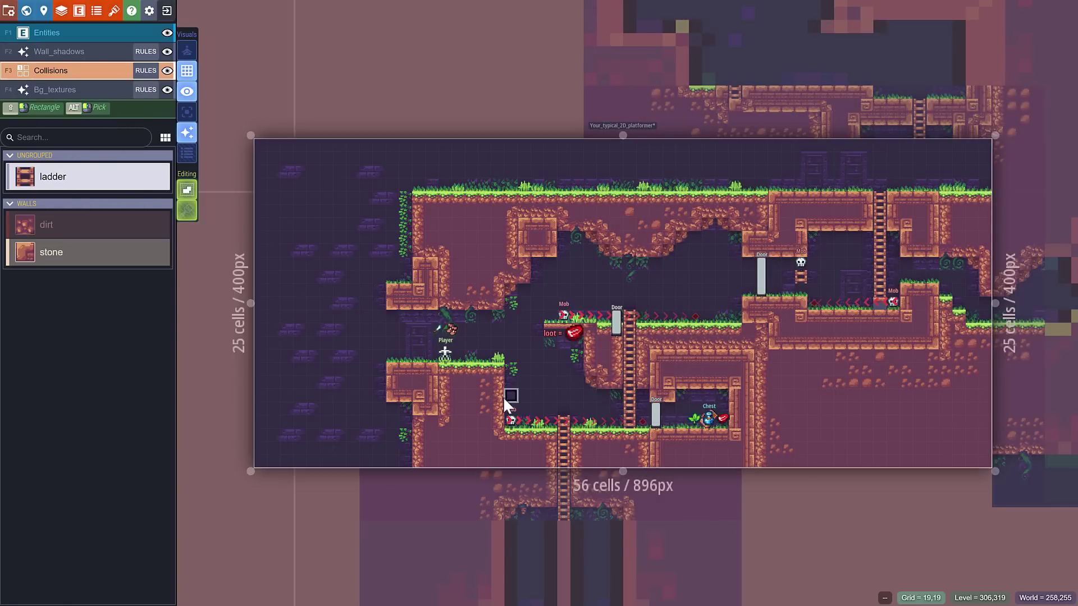
Paint a ladder column down from the grass edge on the Collisions layer.
scroll(502, 395, up, 2)
scroll(502, 395, up, 2)
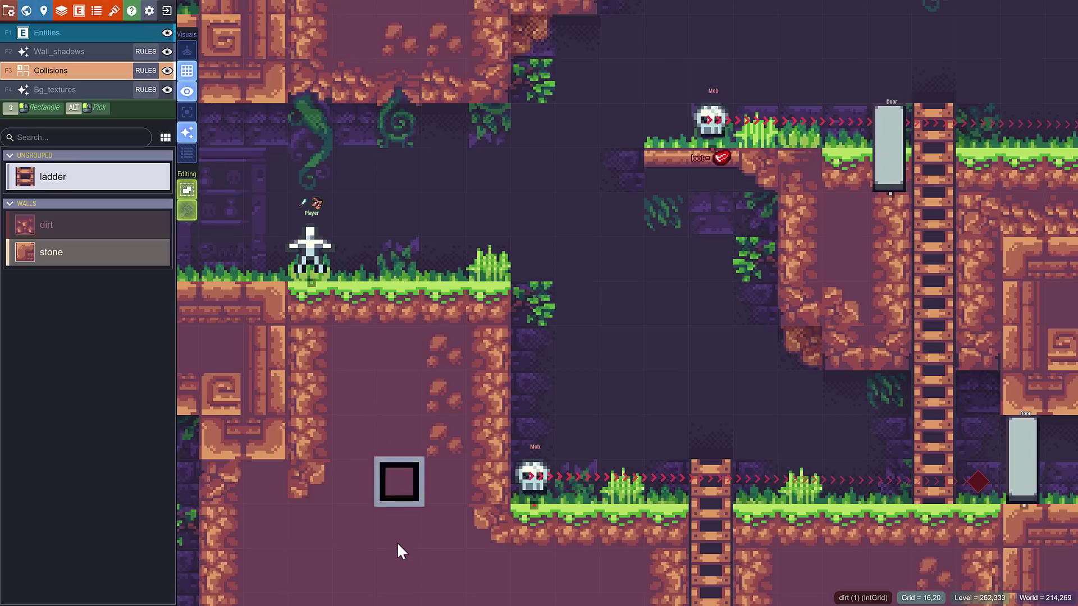
drag(398, 297, 398, 484)
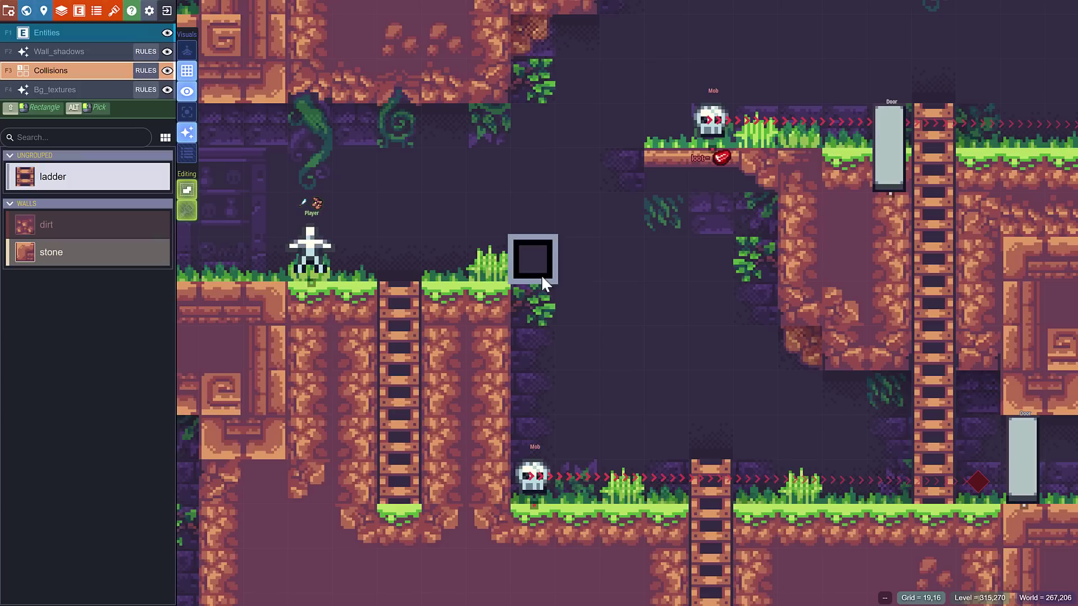
key(ctrl+z)
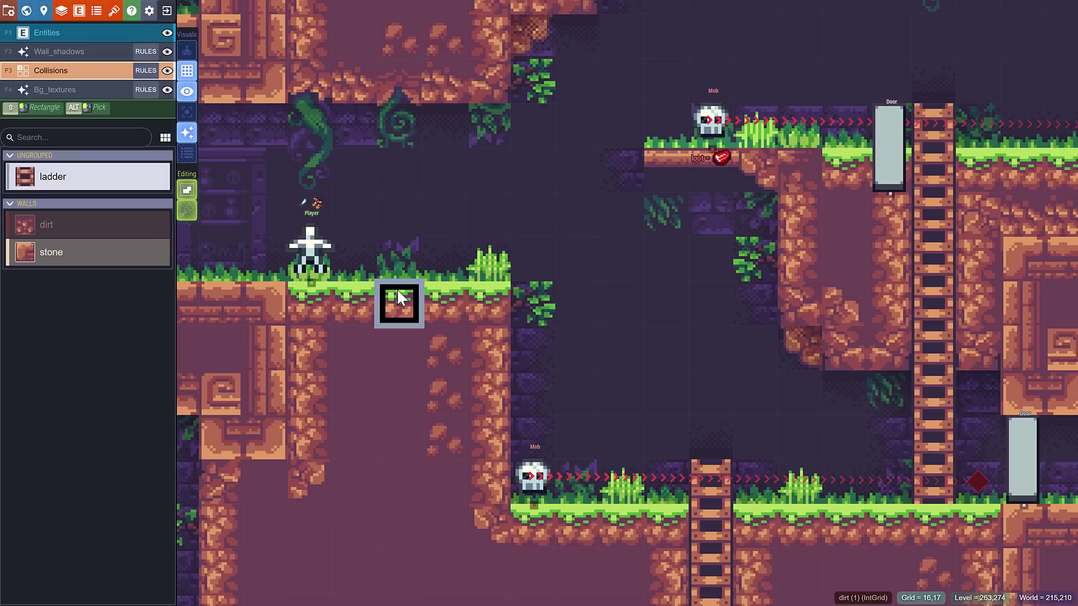
drag(398, 291, 393, 545)
Paint dirt over the ladder cell and across the gap beside the upper ledge.
click(66, 227)
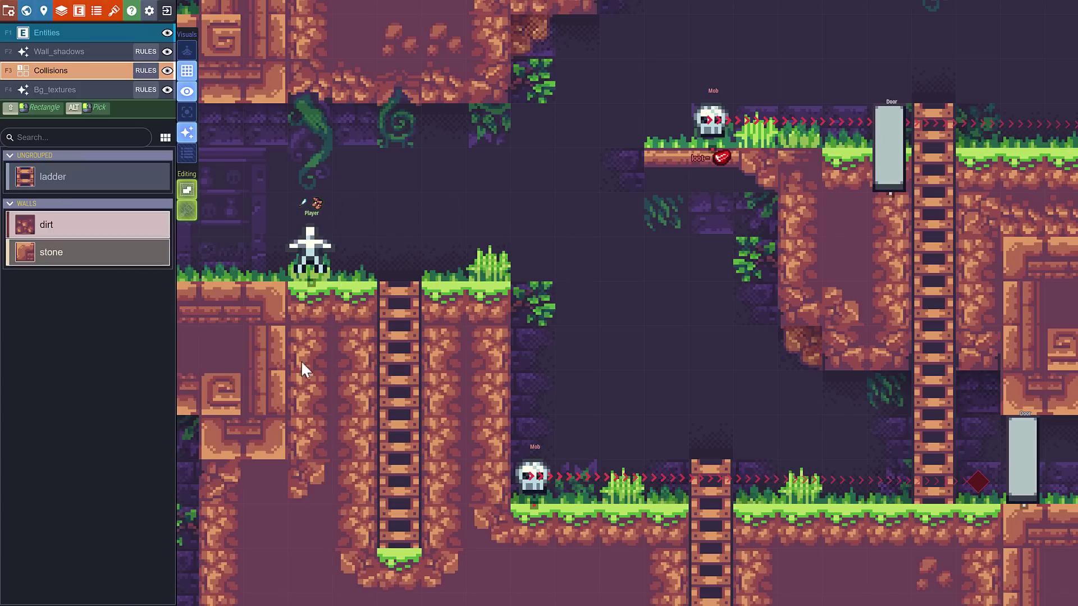
click(408, 424)
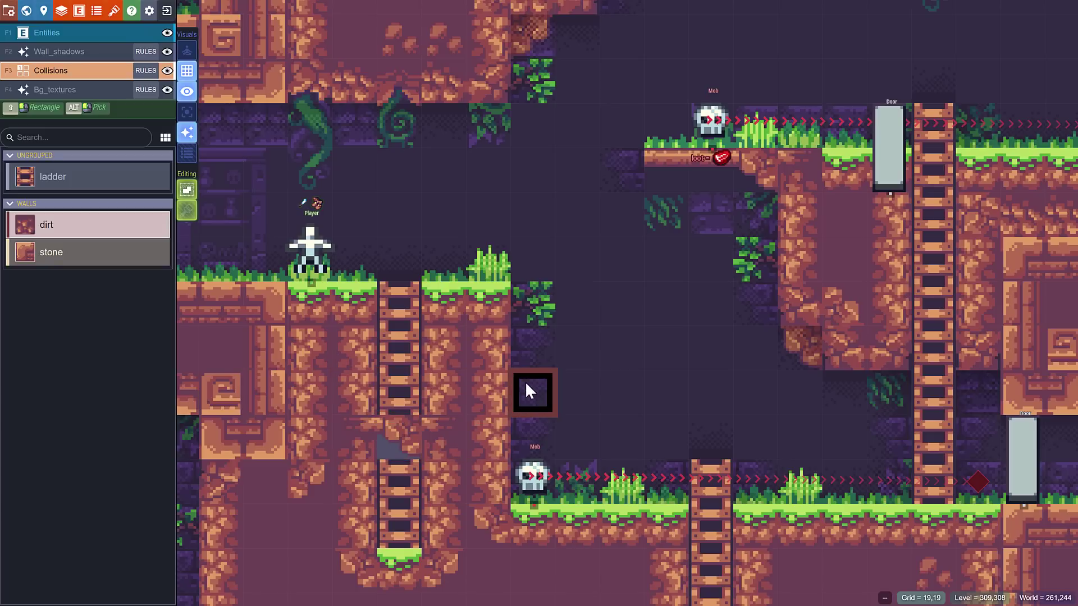
mouse_move(528, 387)
mouse_down()
mouse_move(621, 388)
mouse_move(618, 443)
mouse_move(533, 439)
mouse_move(491, 398)
mouse_up()
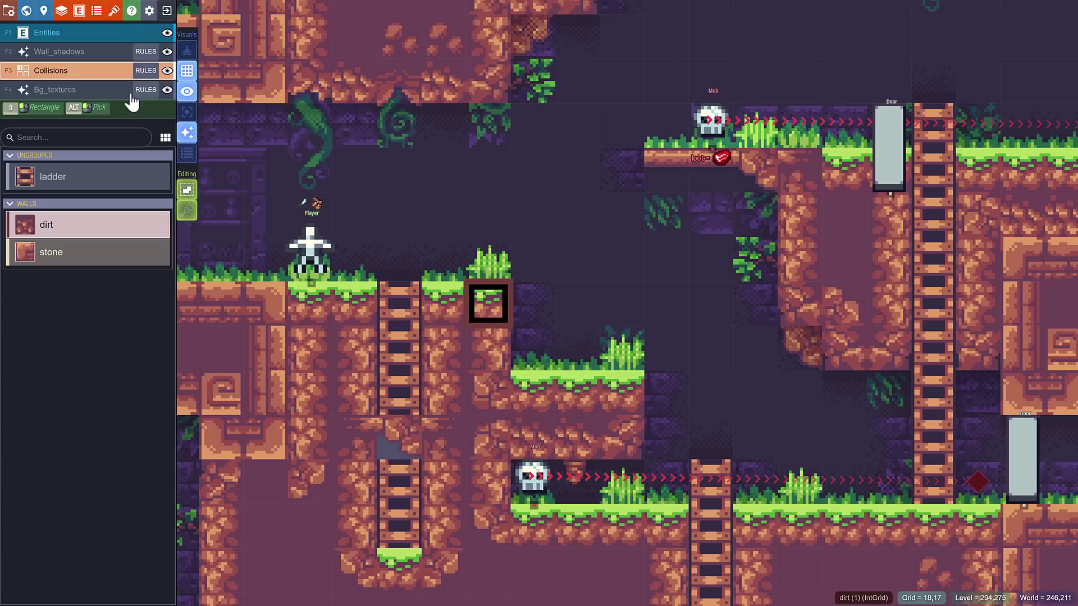
click(141, 72)
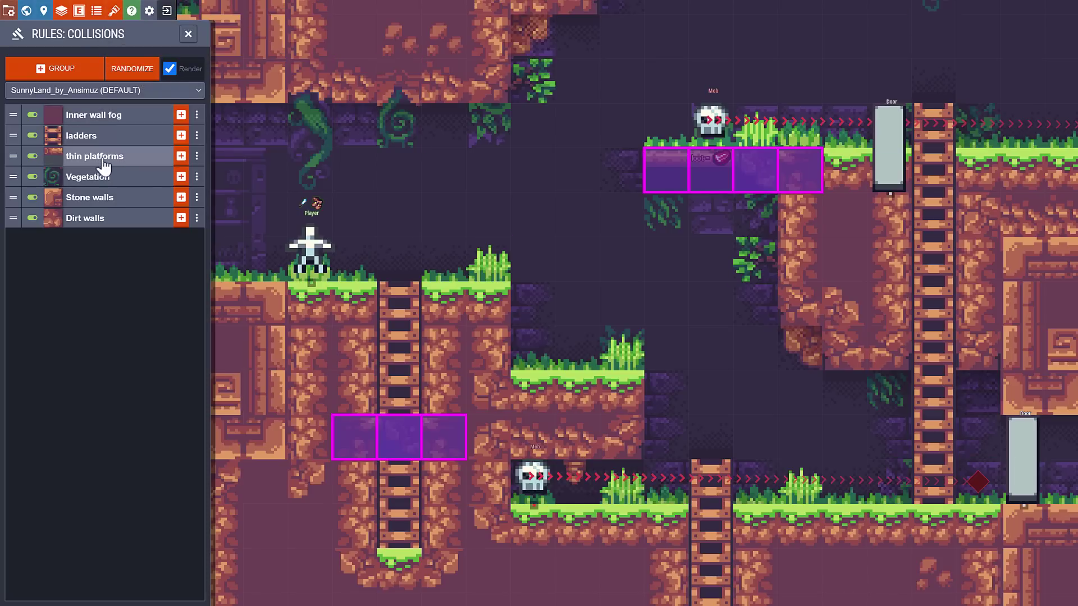
click(103, 163)
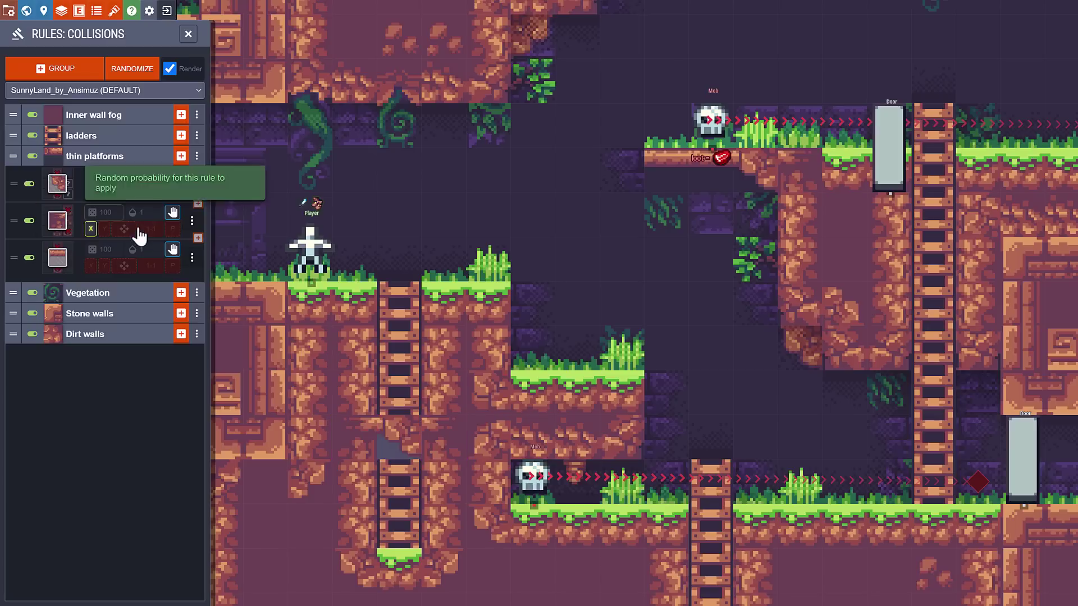
click(188, 35)
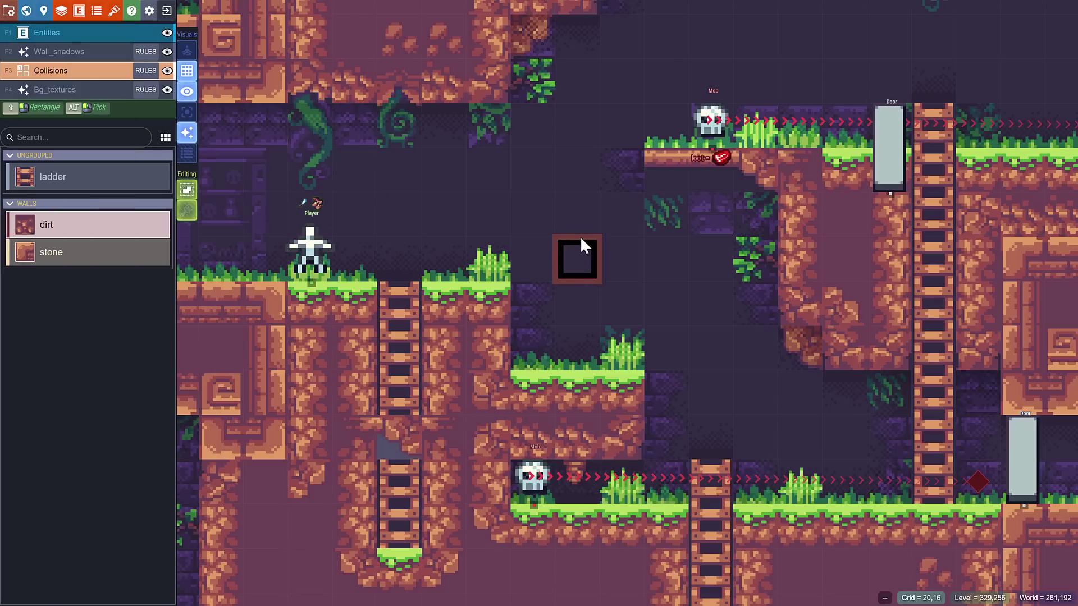
Select the Player entity on the Entities layer and open its entity definition.
click(77, 37)
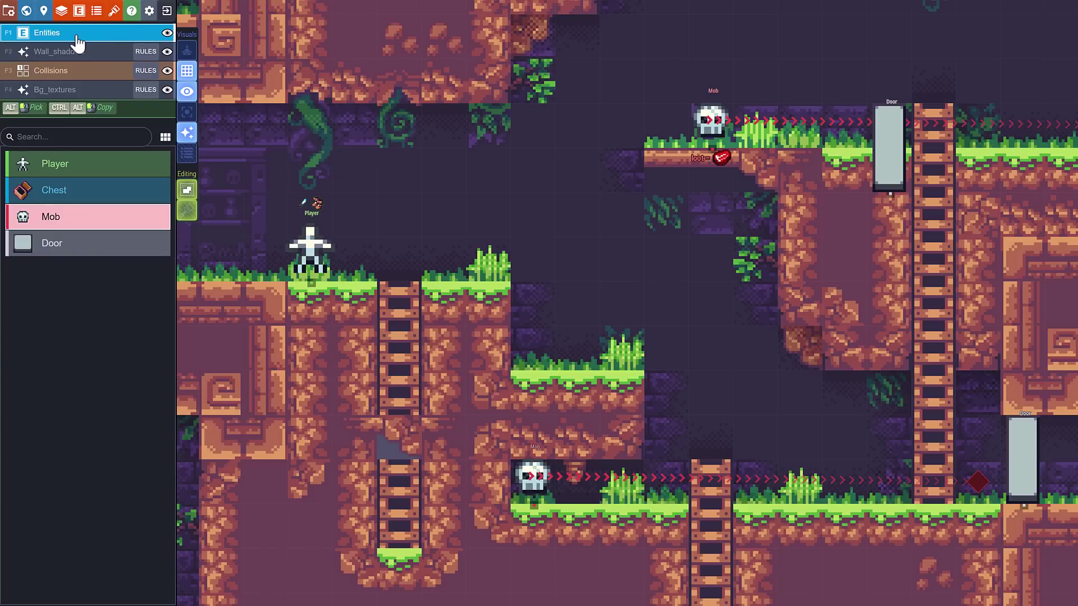
click(313, 251)
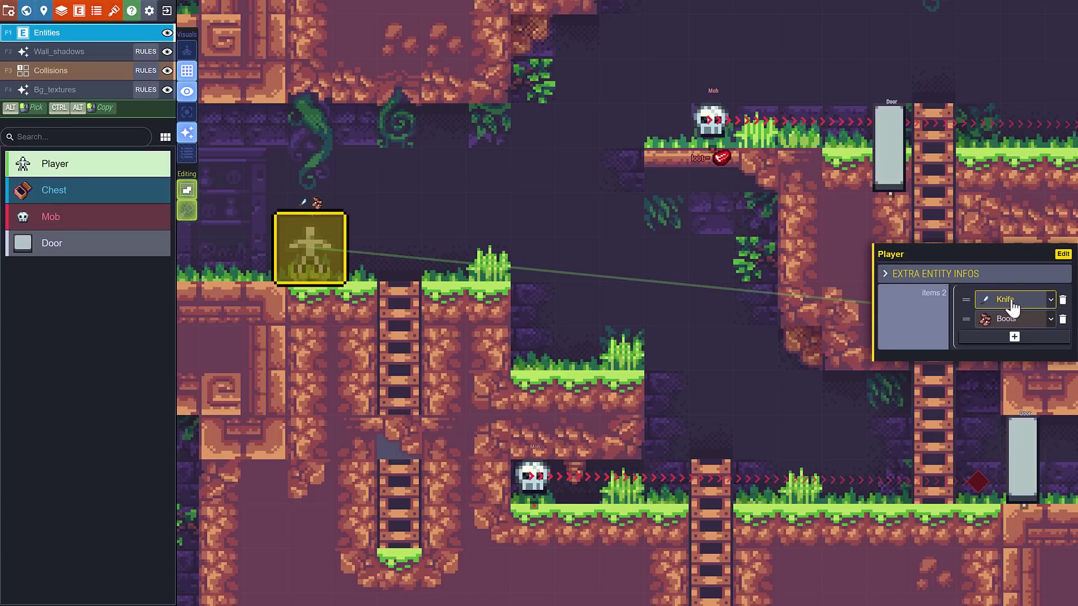
click(1063, 255)
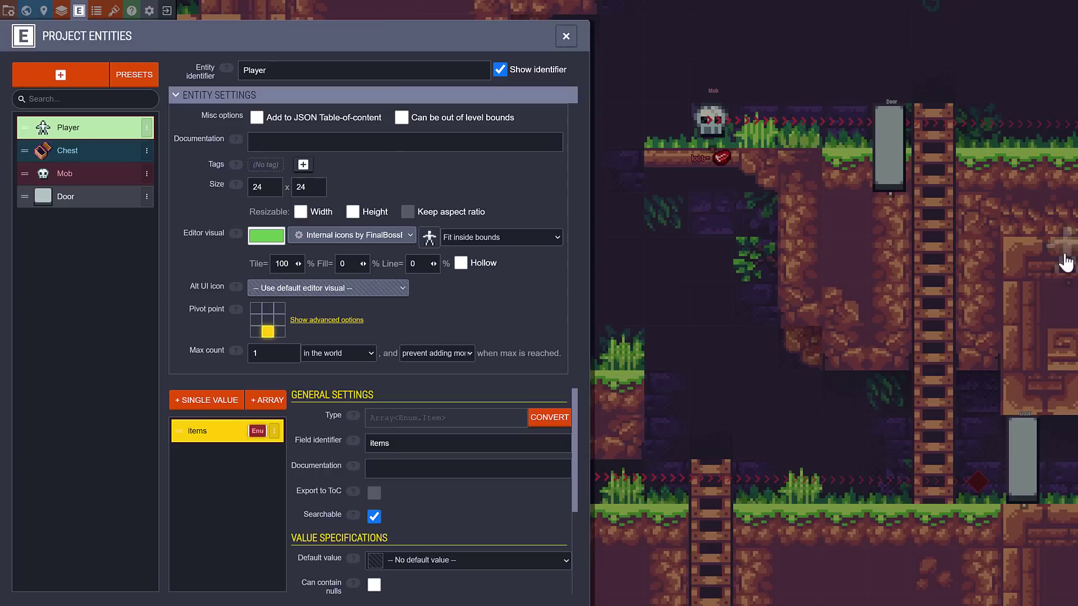
click(566, 35)
click(80, 10)
scroll(384, 449, down, 3)
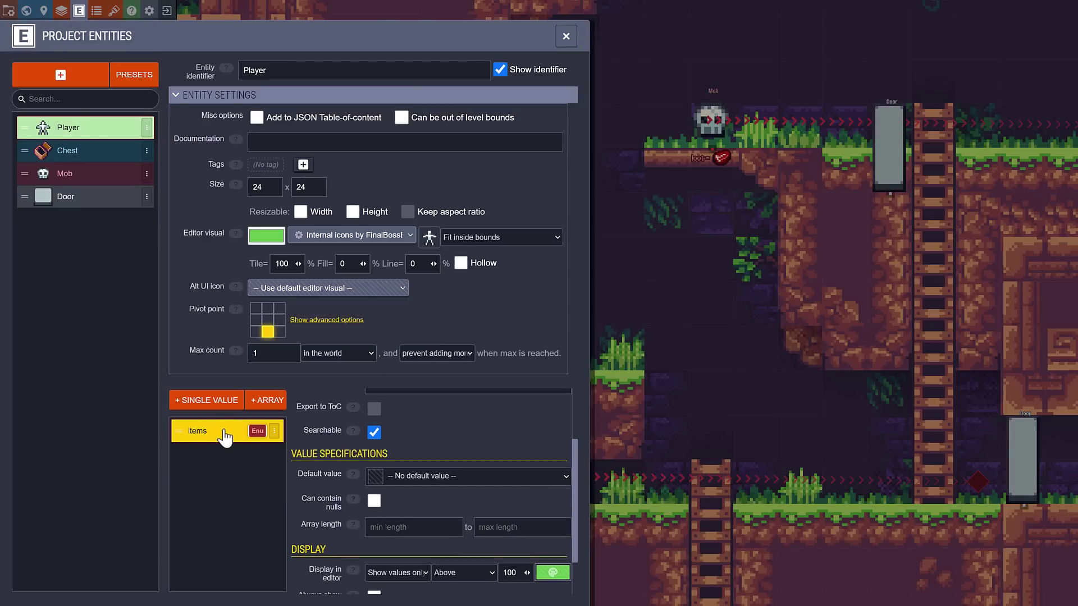
scroll(360, 470, up, 3)
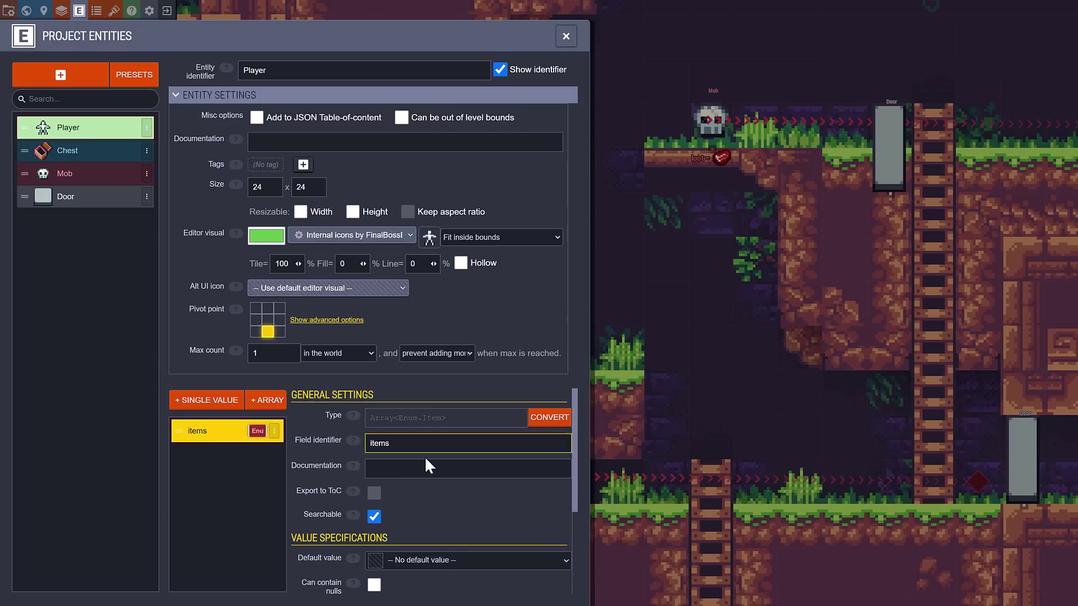
scroll(418, 452, down, 1)
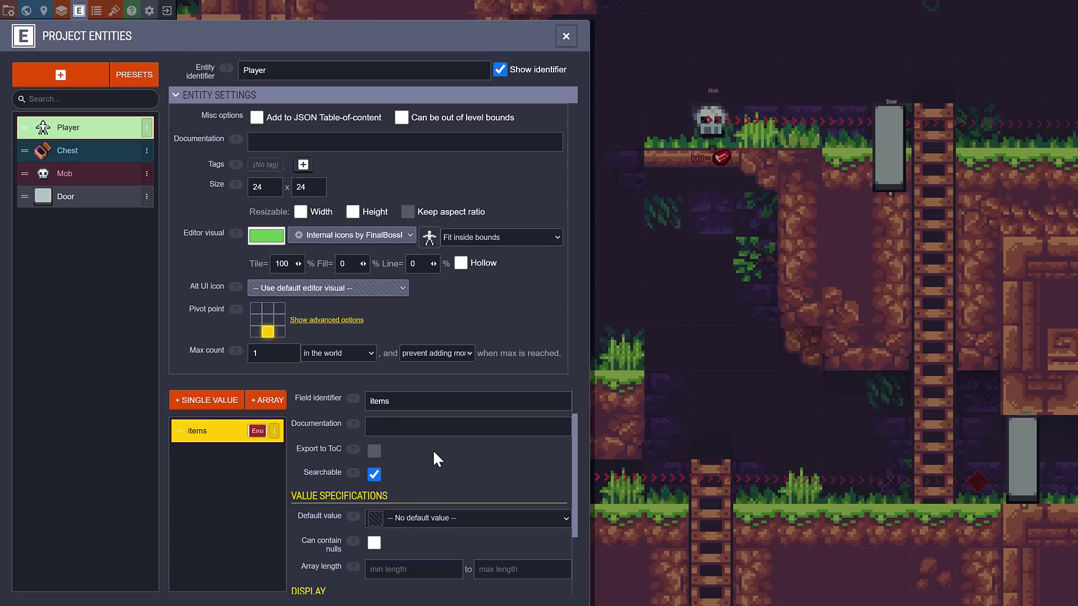
Add a single-value Boolean field to Player named isDead.
click(205, 401)
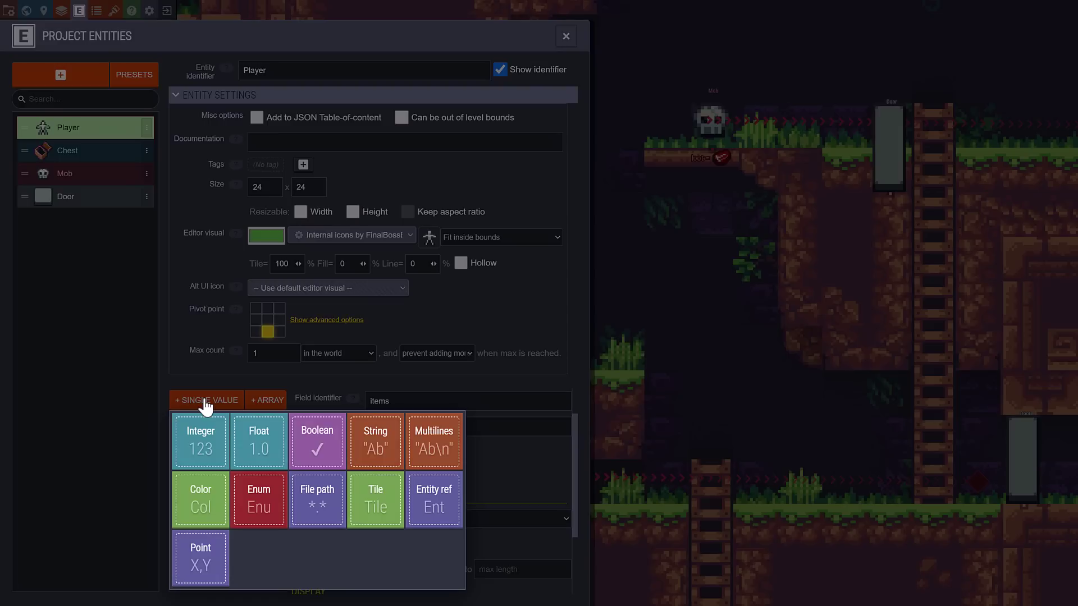
click(313, 446)
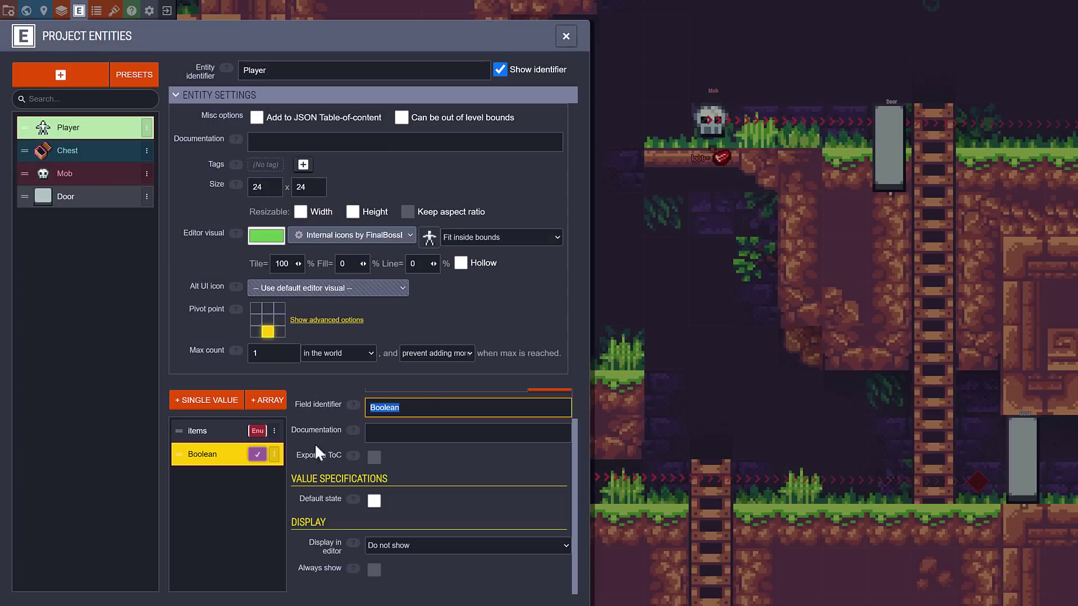
scroll(435, 427, up, 1)
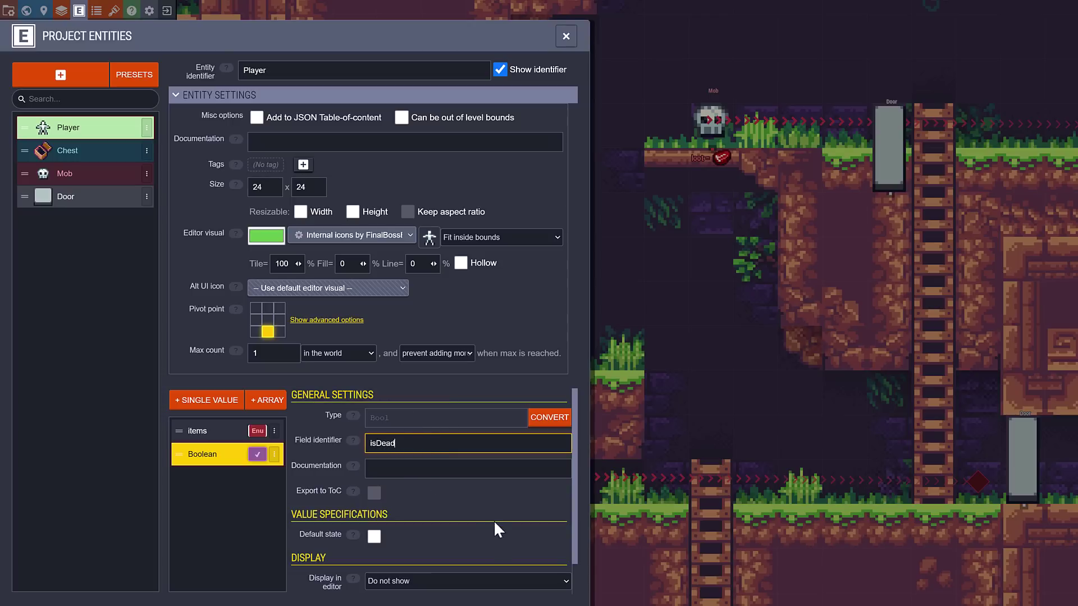
text(isDead)
key(Return)
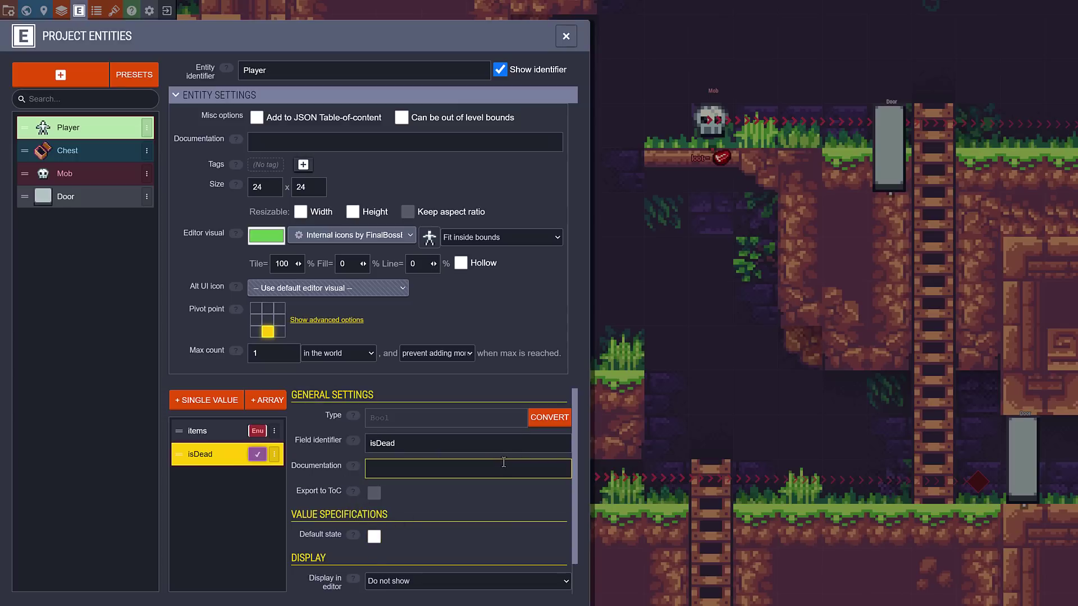
Set isDead to display 'Show value only' in the editor and close the definitions.
scroll(510, 500, down, 1)
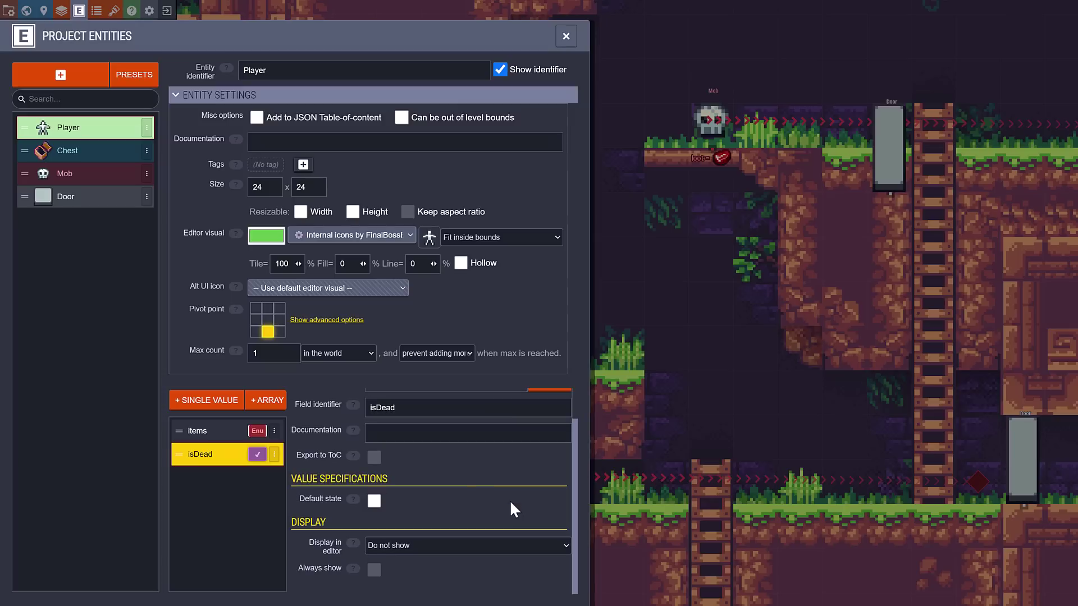
click(431, 552)
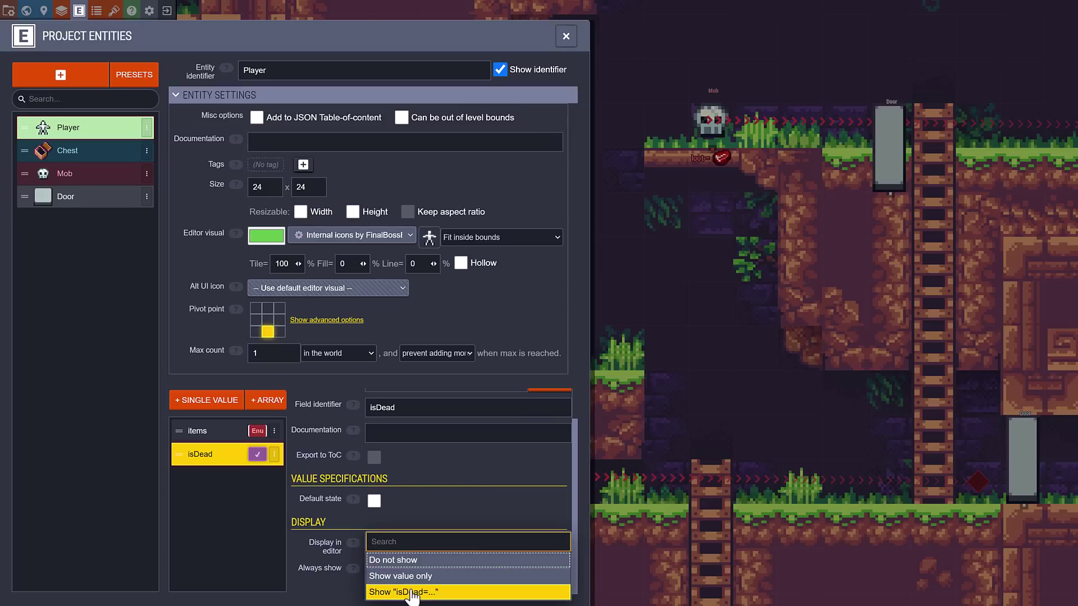
click(409, 577)
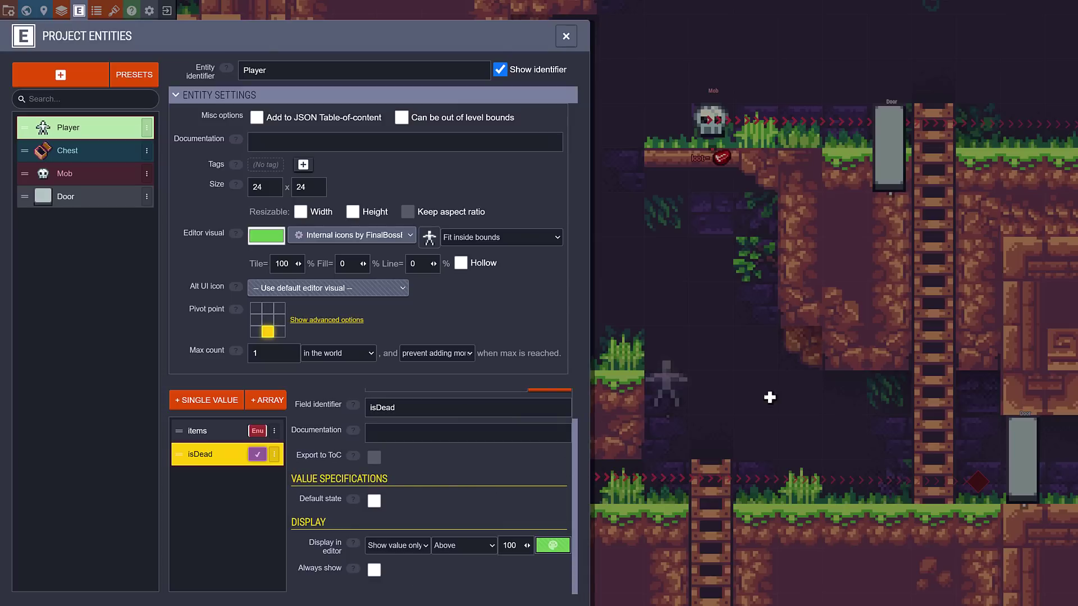
key(Escape)
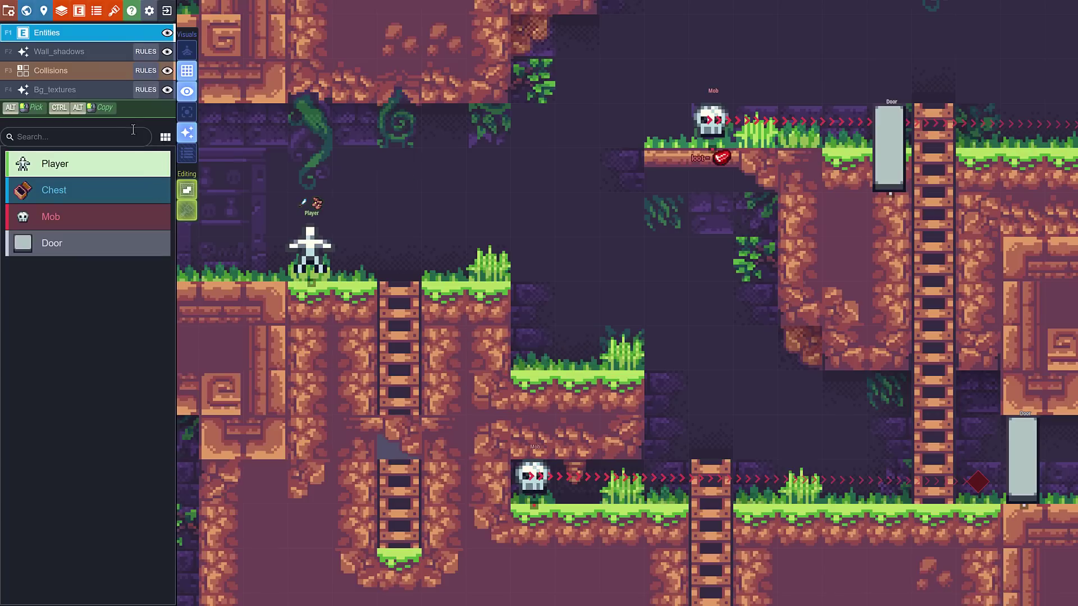
Select the upper Mob and review its patrol field in the entity definitions.
middle_drag(769, 248, 475, 353)
click(420, 227)
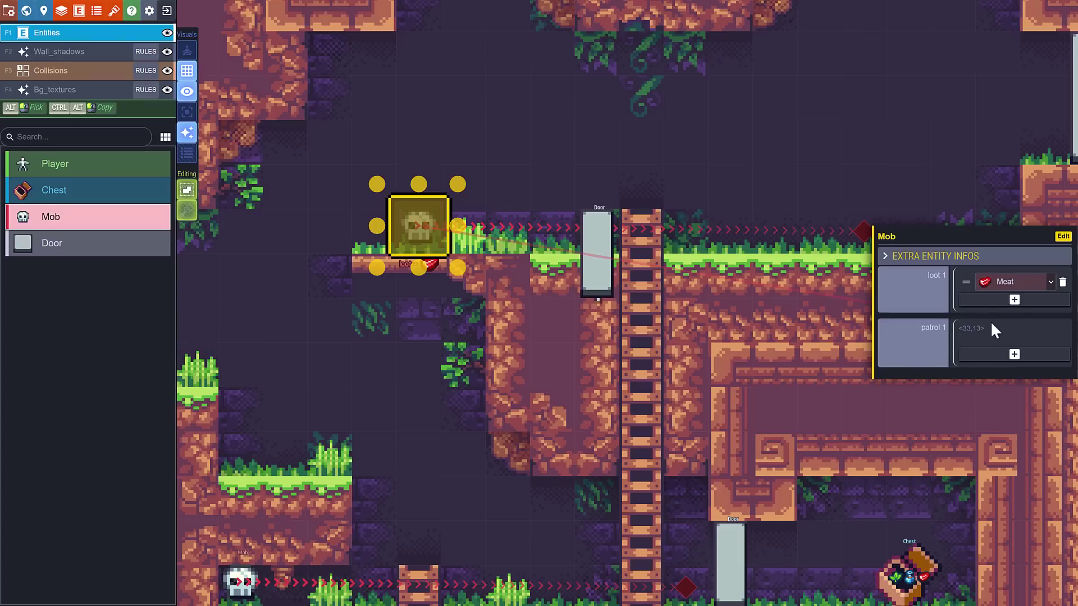
click(1062, 236)
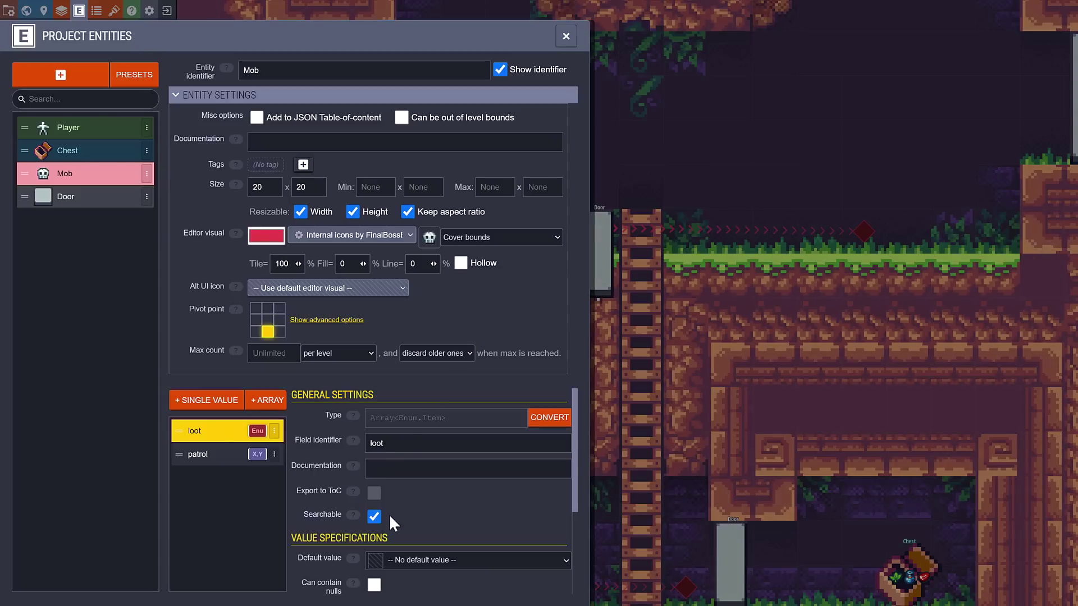
scroll(389, 514, down, 1)
click(219, 459)
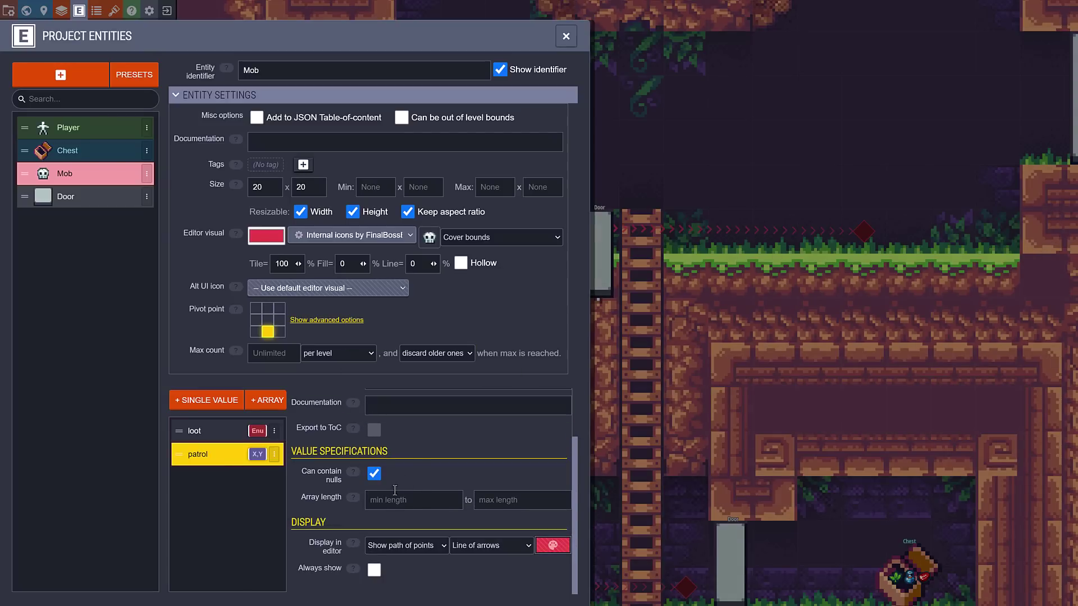
Move the Mob's patrol endpoint from 33,13 to 30,13.
scroll(424, 470, up, 1)
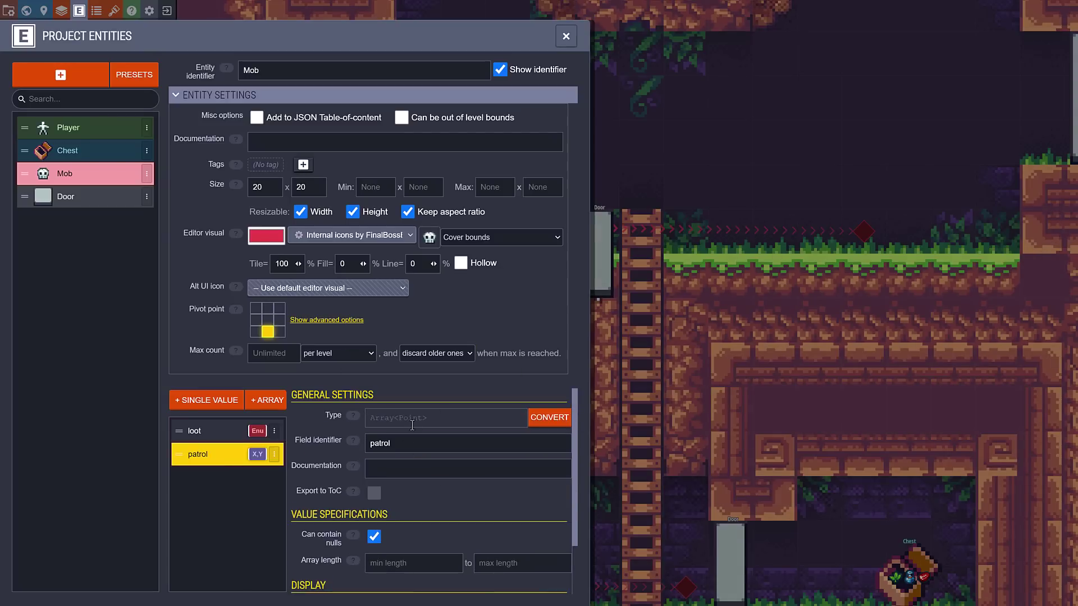
click(566, 36)
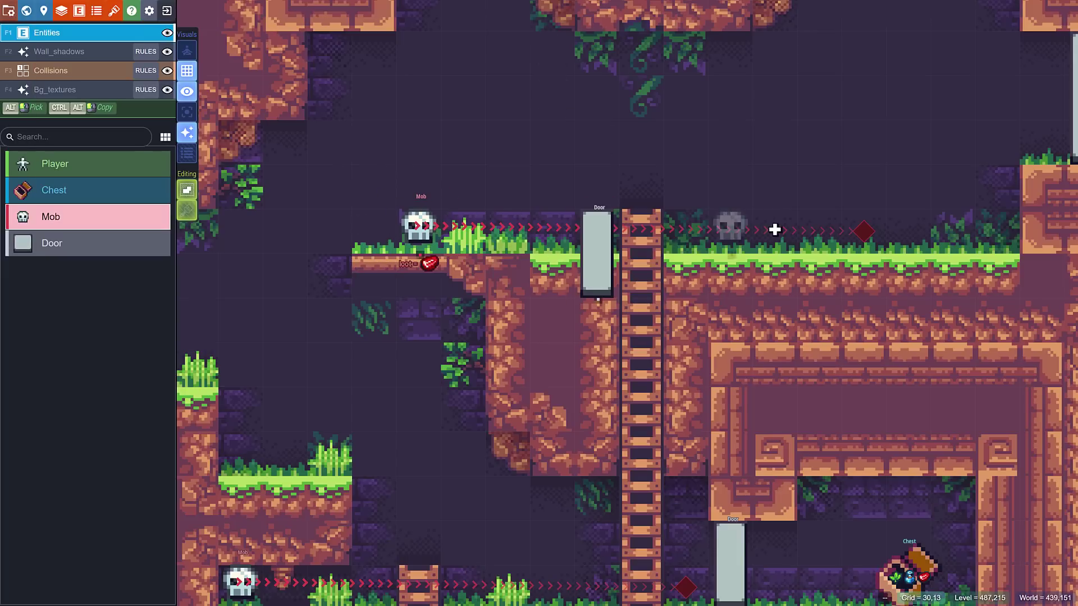
drag(865, 230, 729, 232)
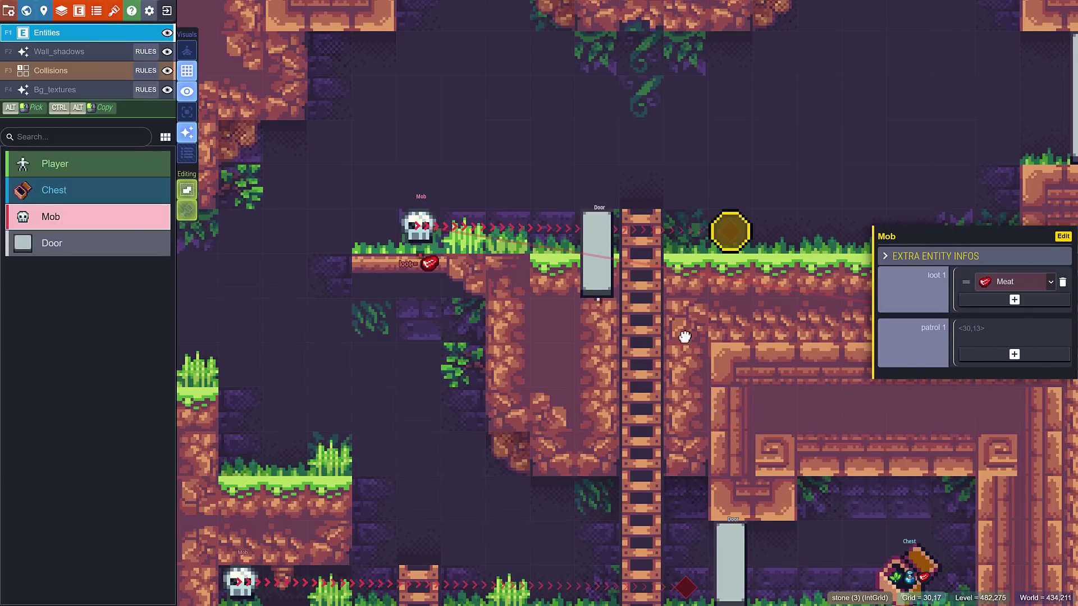
Append Knife to the lower-right Chest's content list after Healing_Plant, Water and Meat.
middle_drag(683, 337, 618, 243)
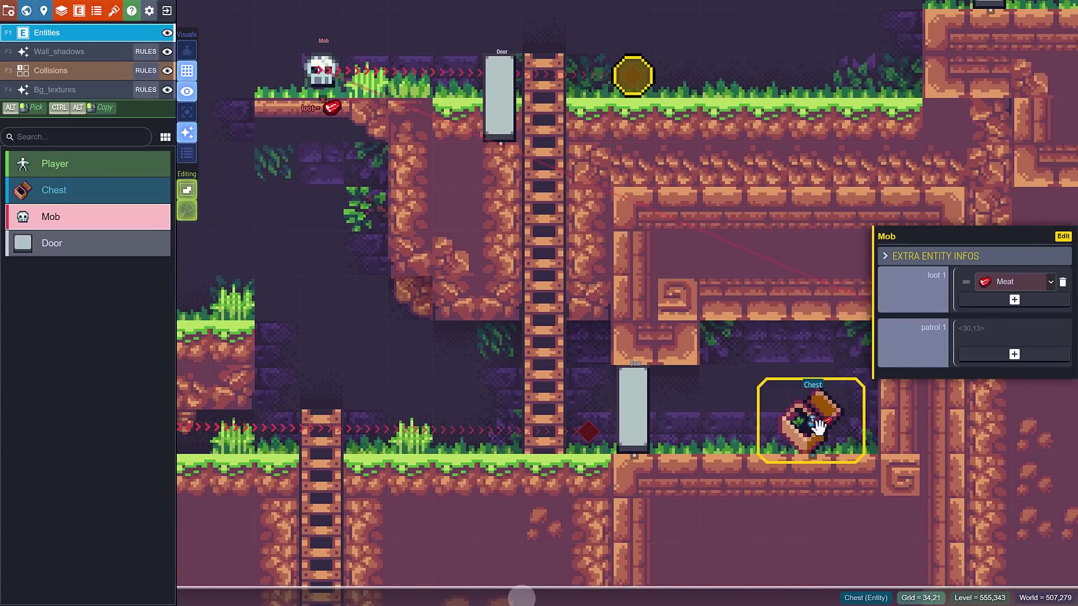
click(813, 426)
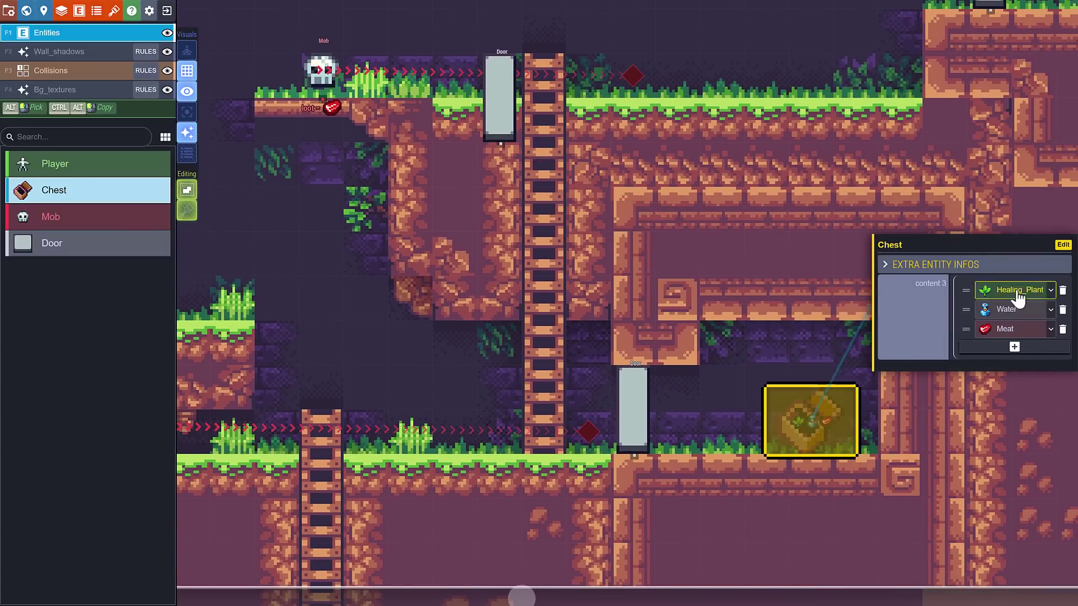
click(1014, 347)
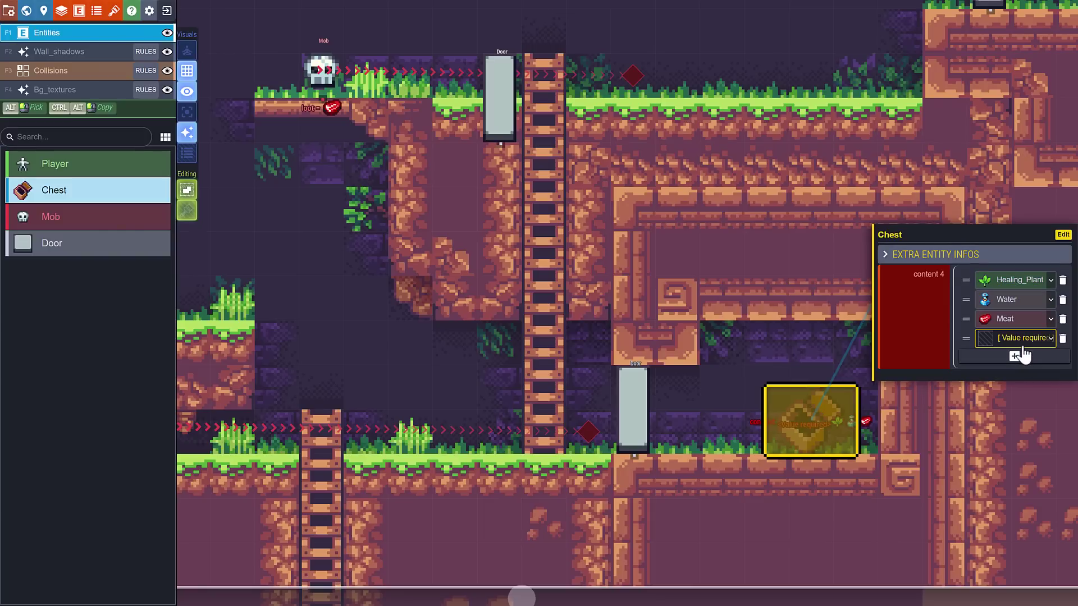
click(1052, 338)
click(1005, 379)
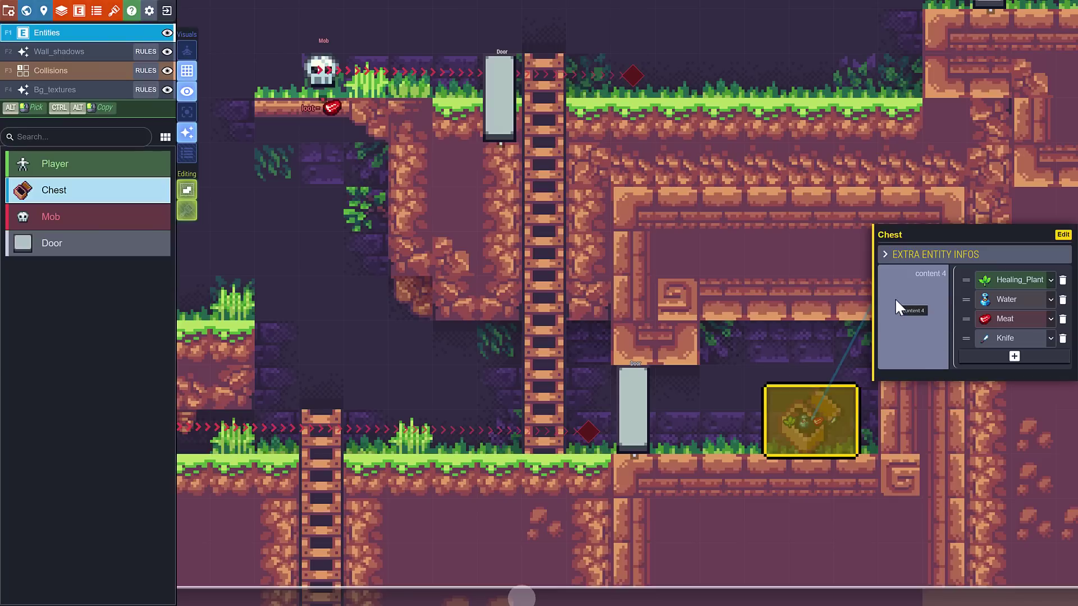
Zoom out and pan the world map, then enter the Top level.
scroll(448, 274, down, 1)
scroll(448, 275, down, 5)
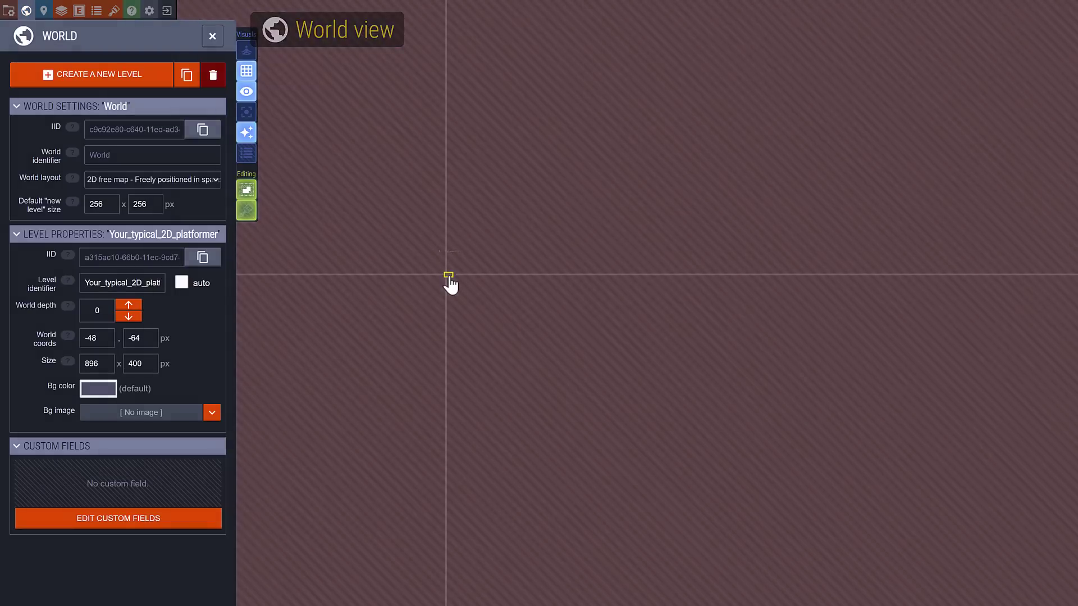
scroll(448, 274, up, 10)
scroll(449, 276, down, 10)
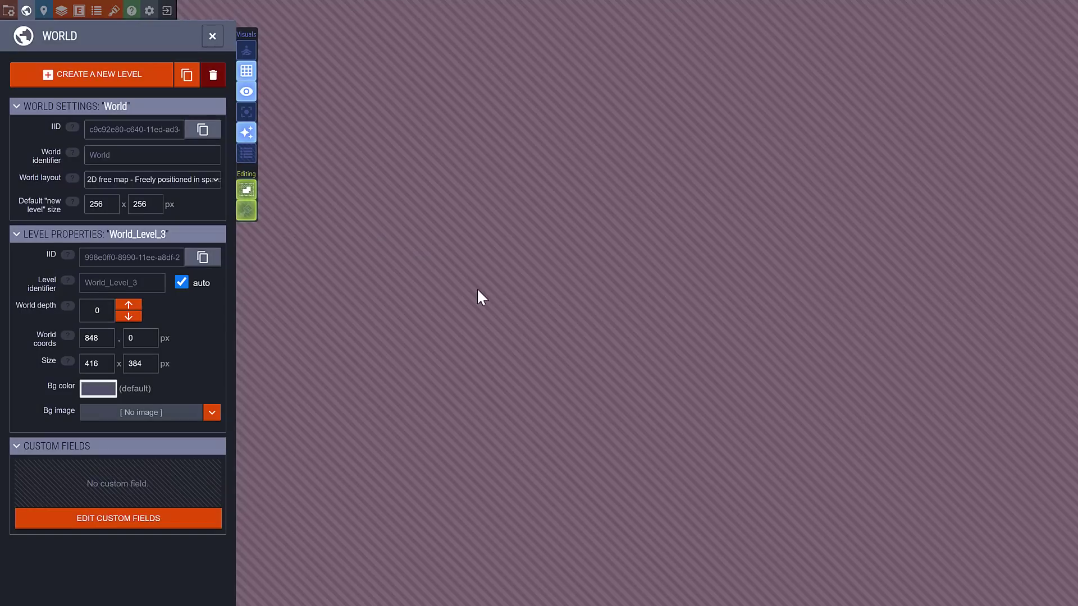
scroll(477, 291, up, 5)
drag(486, 290, 604, 361)
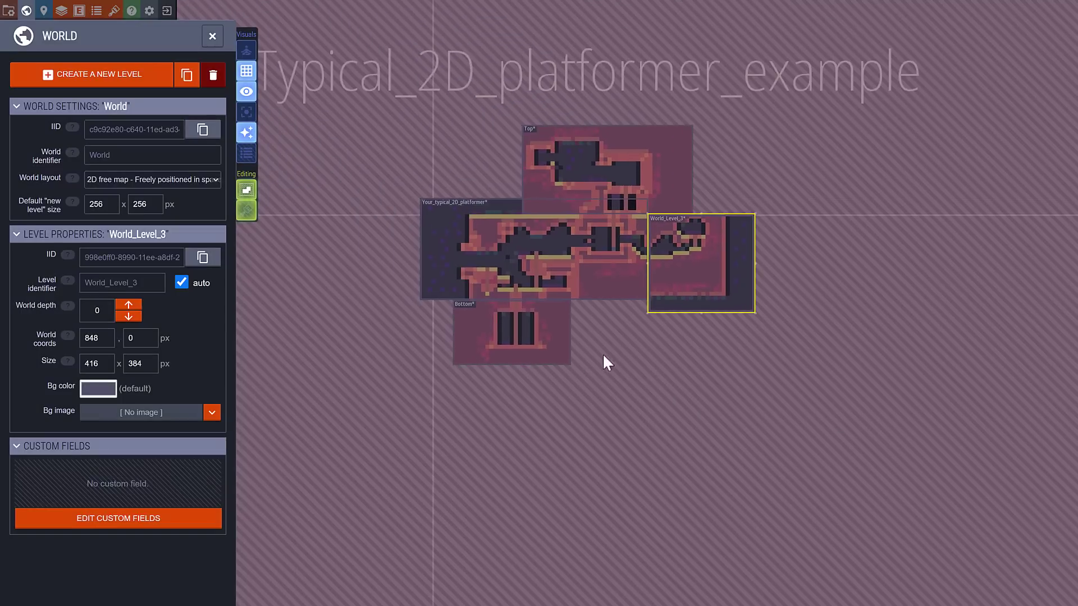
double_click(594, 166)
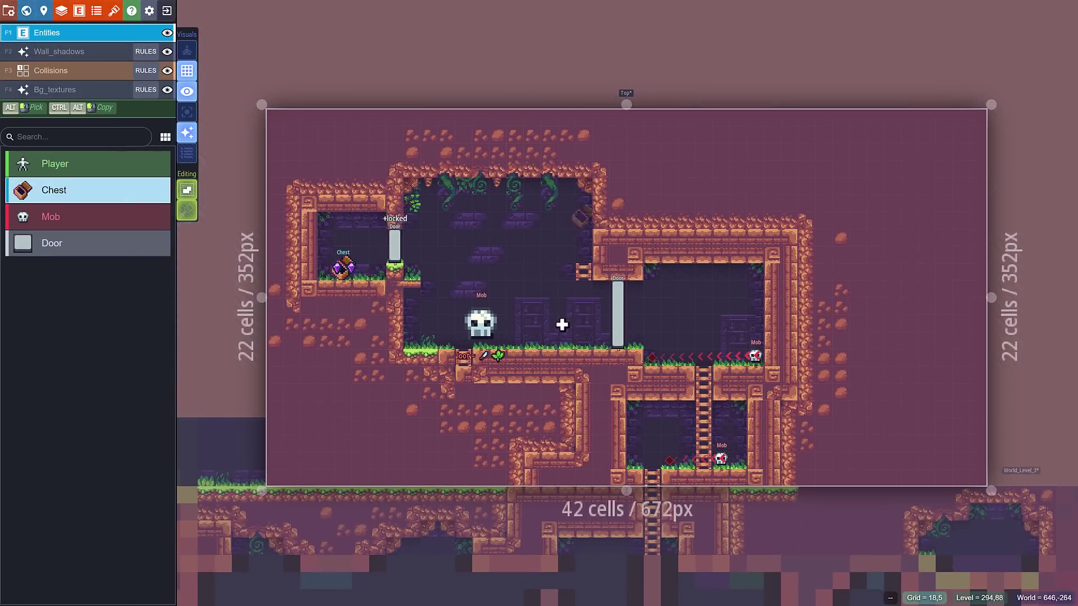
Place an empty Chest on Your_typical_2D_platformer's upper platform, then return to World view.
click(505, 513)
click(505, 516)
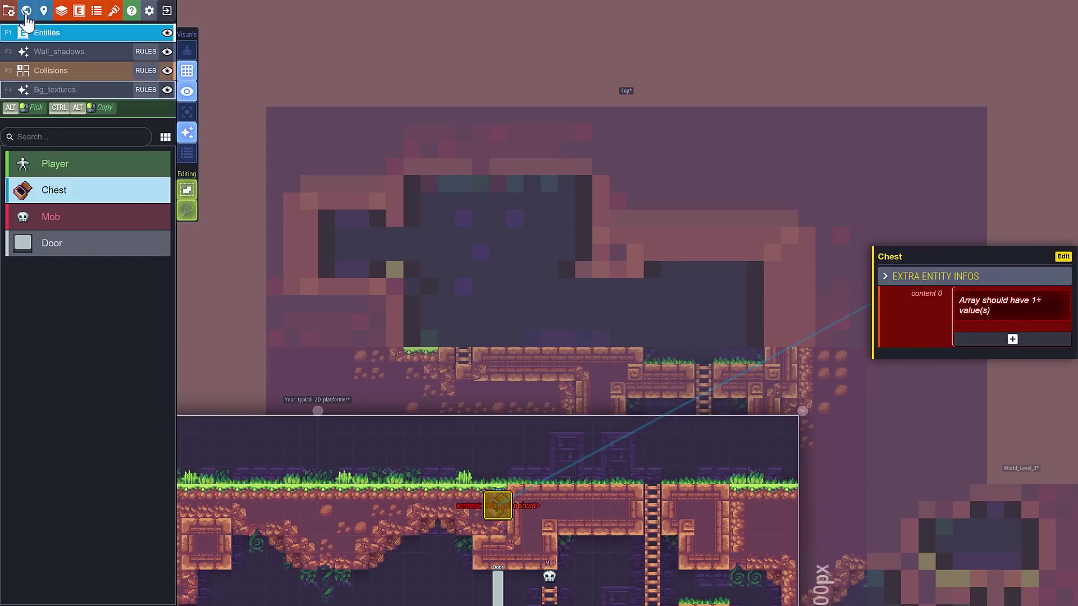
click(26, 10)
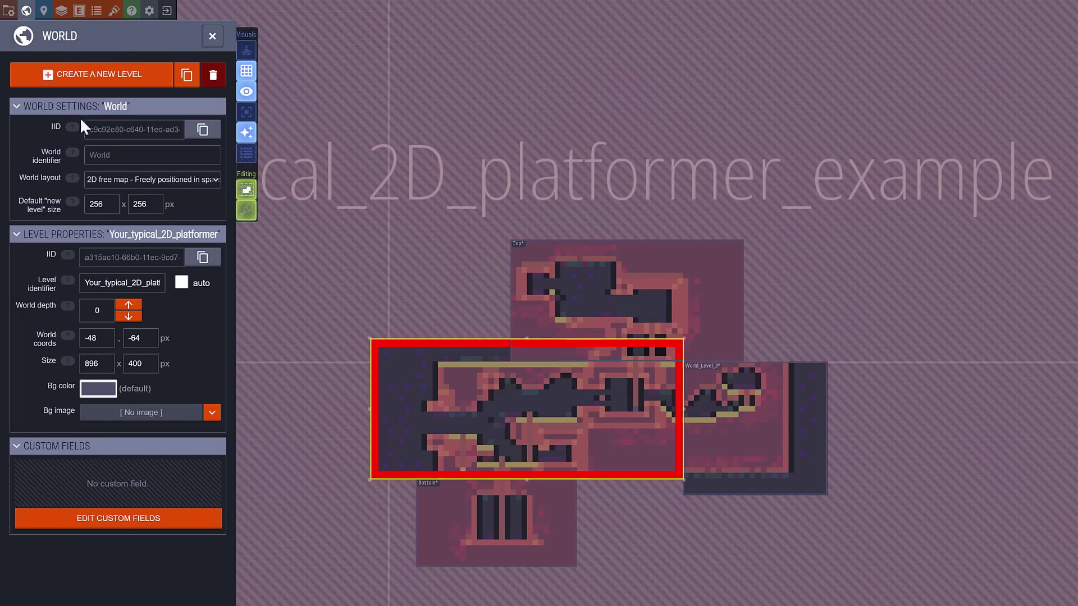
Open the project settings and scroll toward Advanced Project Settings.
click(9, 12)
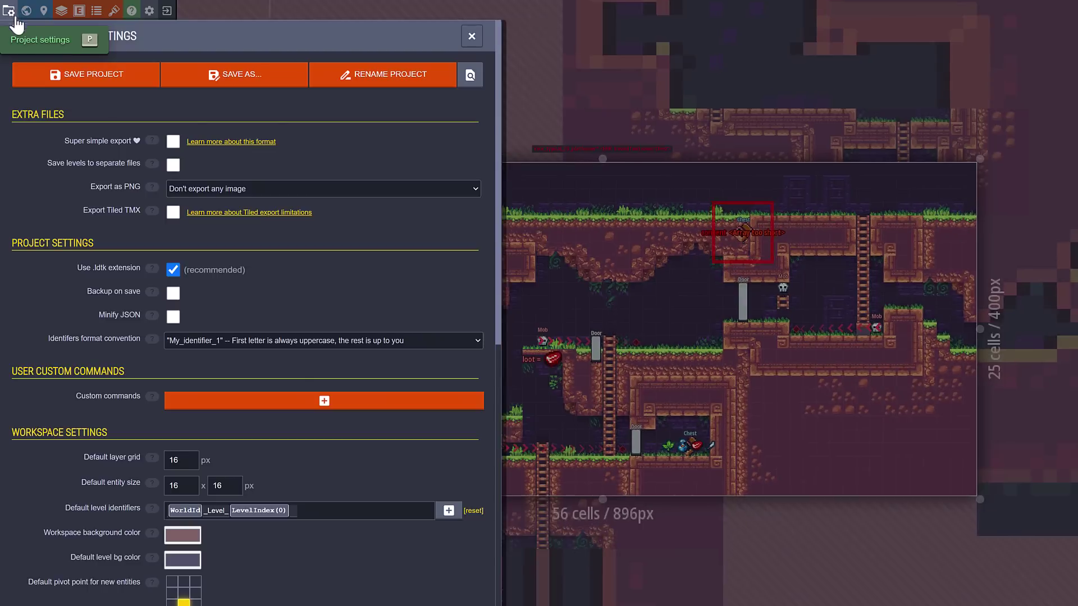
scroll(251, 452, down, 5)
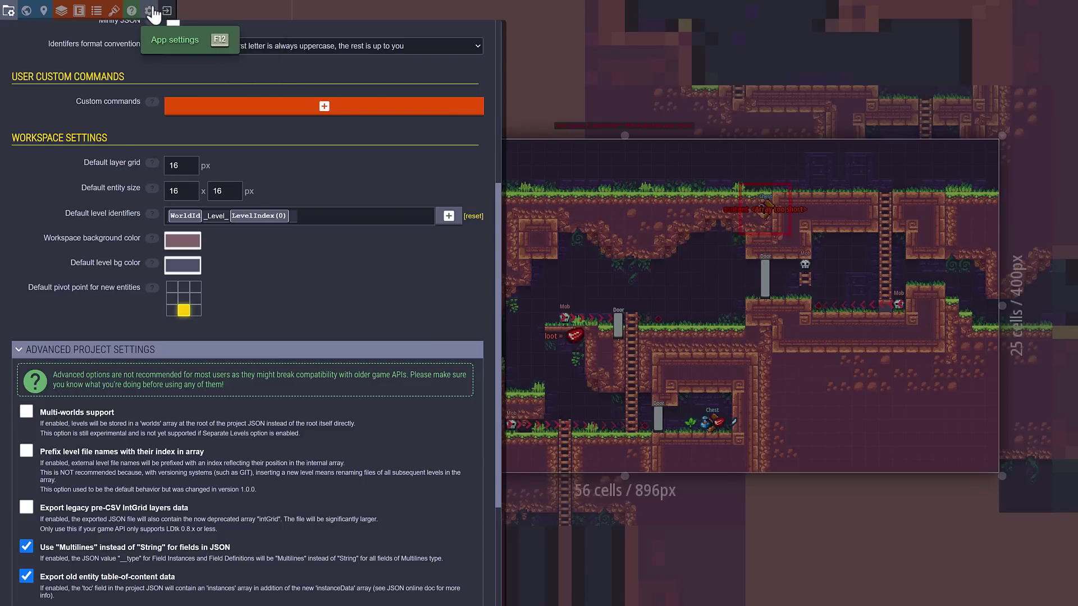
Step through World, Level, Layers, Entities and Enums panels to the SunnyLand_by_Ansimuz tileset.
click(27, 11)
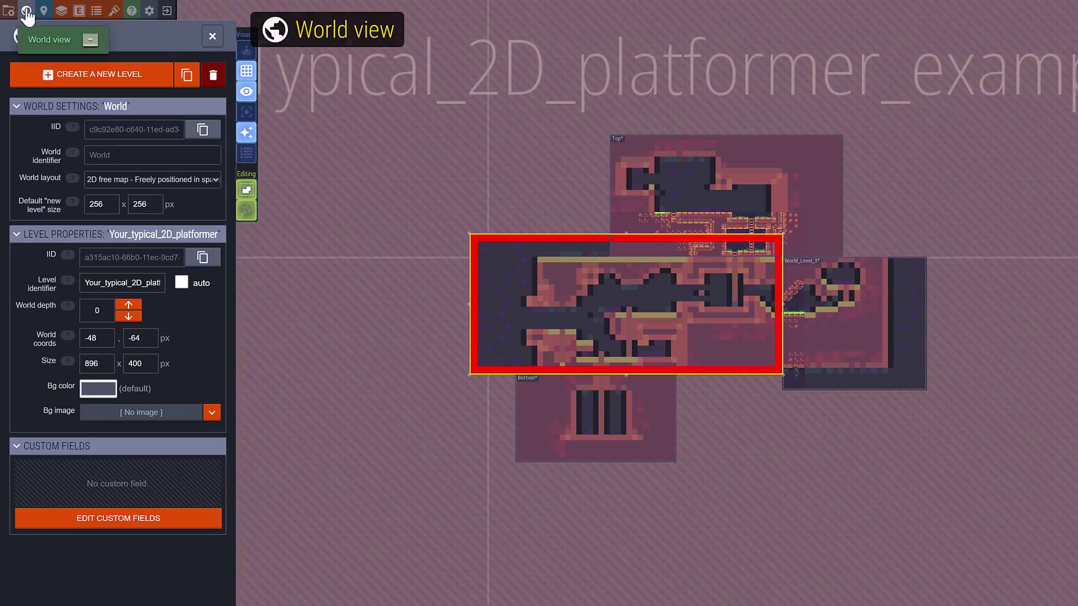
click(45, 13)
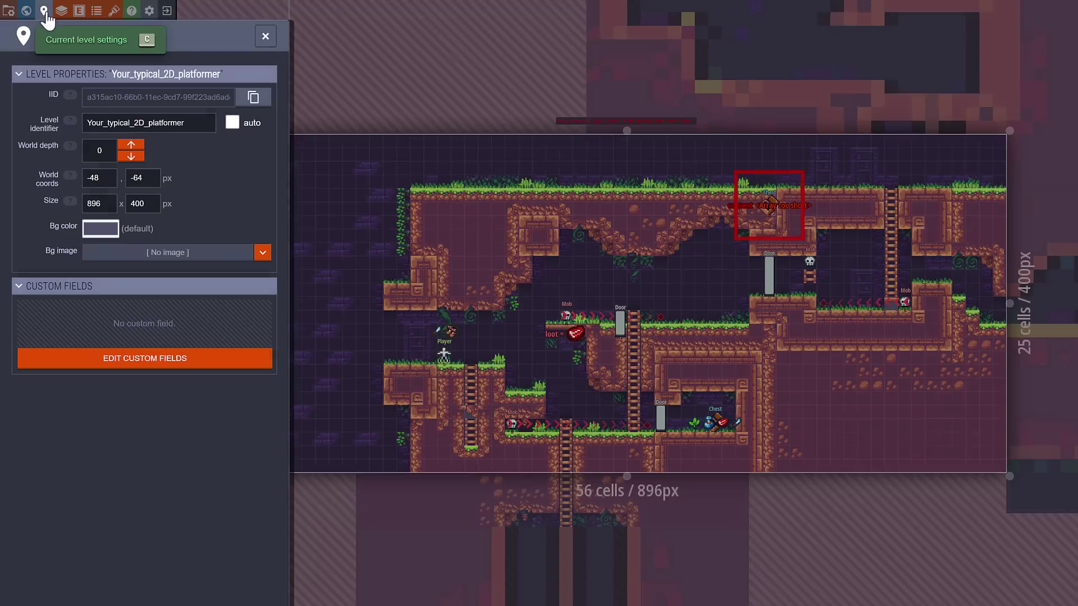
click(62, 13)
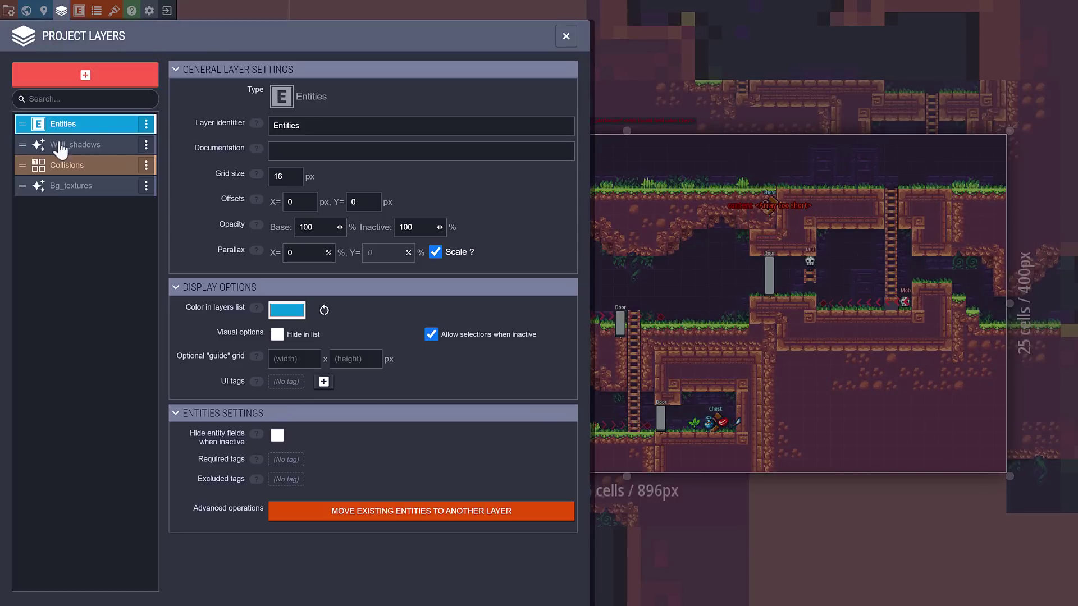
click(80, 13)
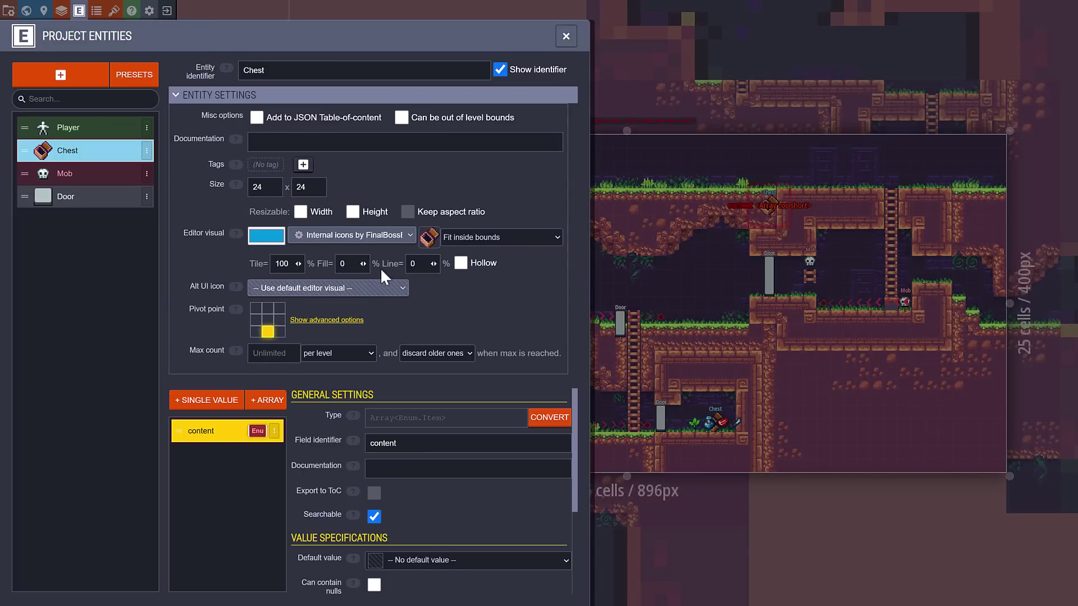
click(97, 12)
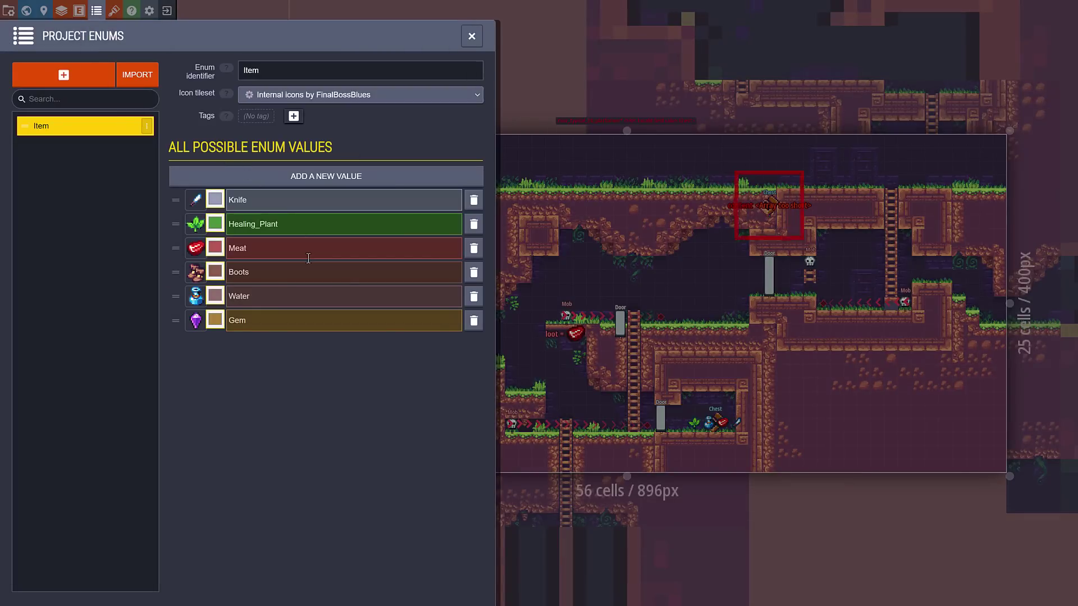
click(114, 11)
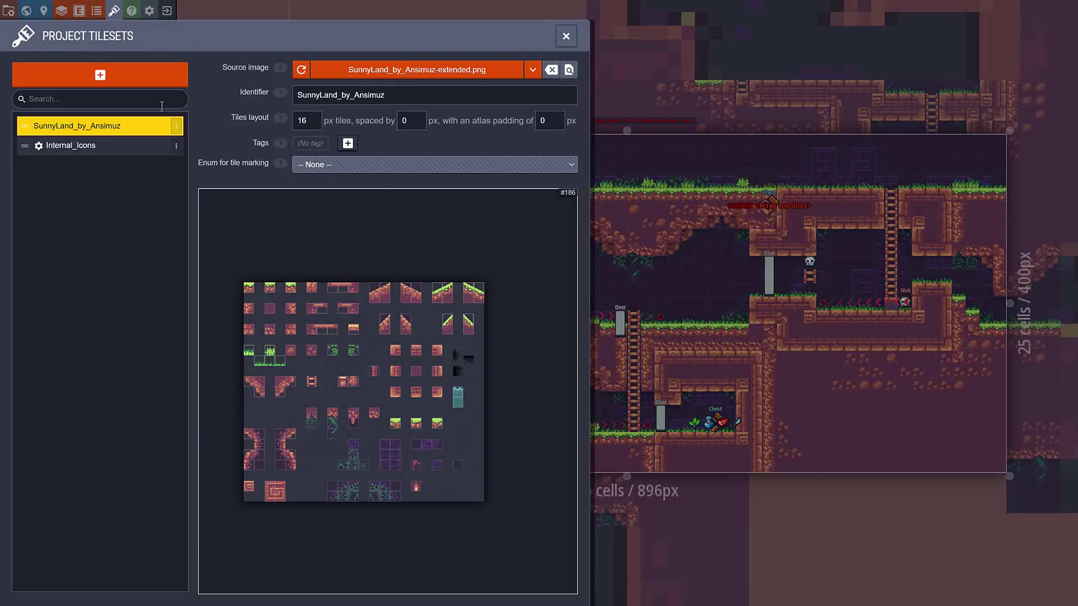
Scroll through the Help command list, then show Application Settings (140% UI scale, 100% wheel speed).
click(132, 10)
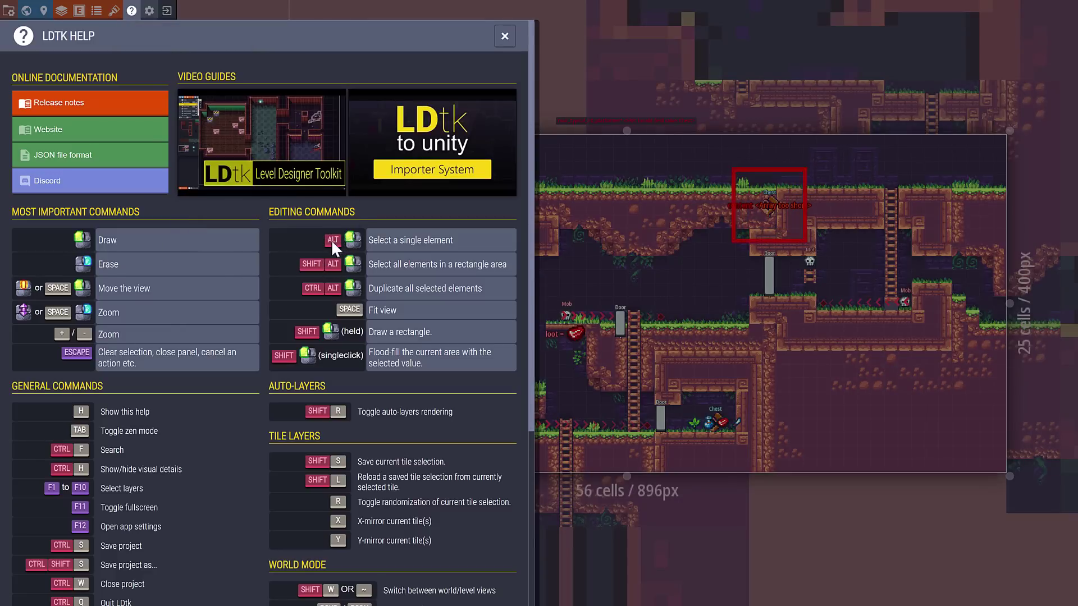
scroll(352, 306, down, 5)
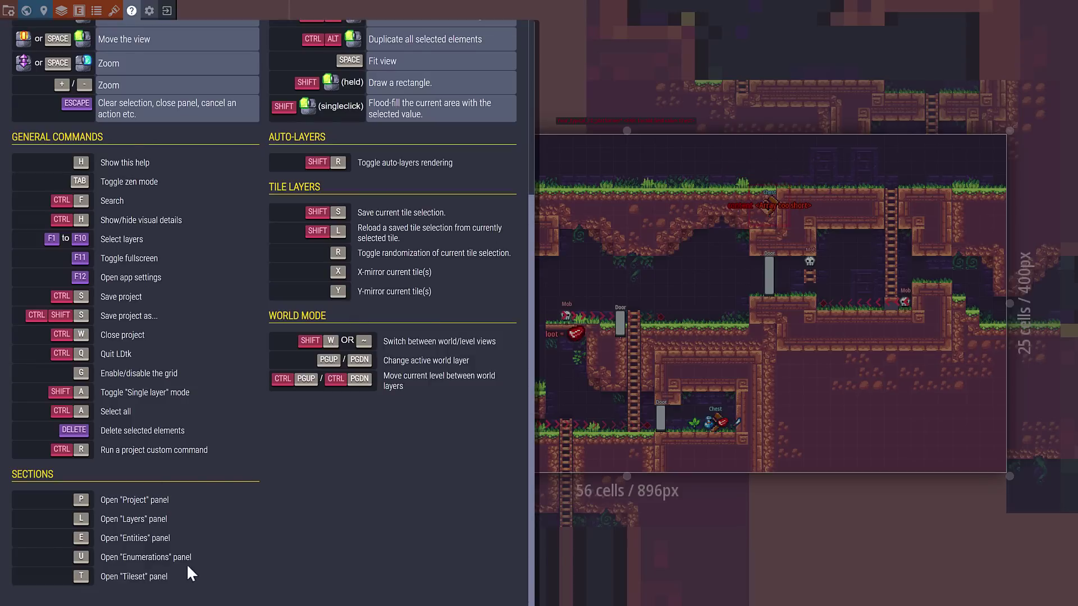
scroll(92, 379, up, 4)
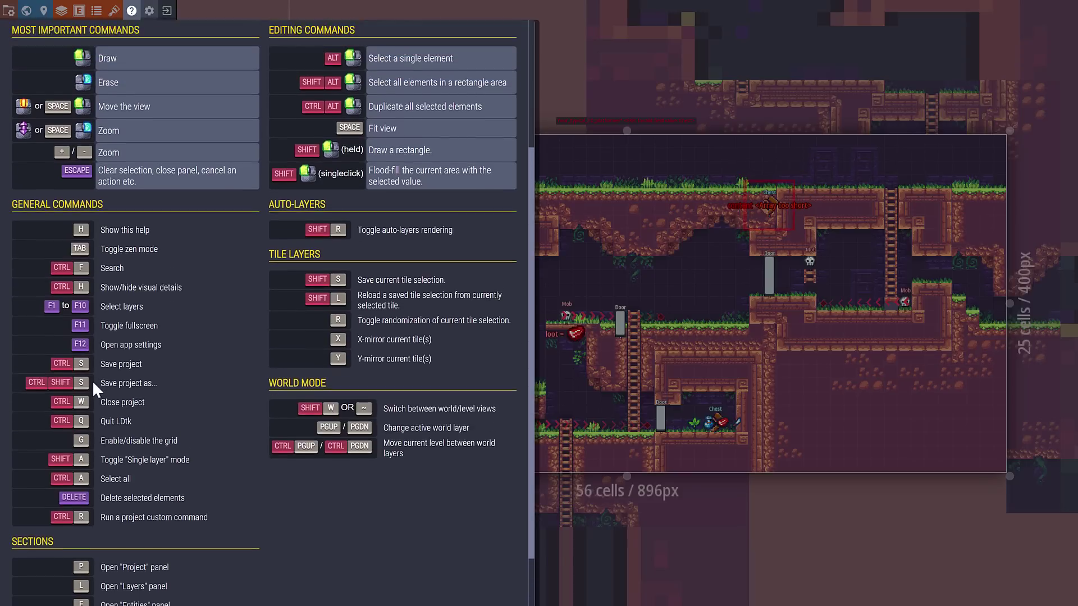
scroll(179, 360, up, 1)
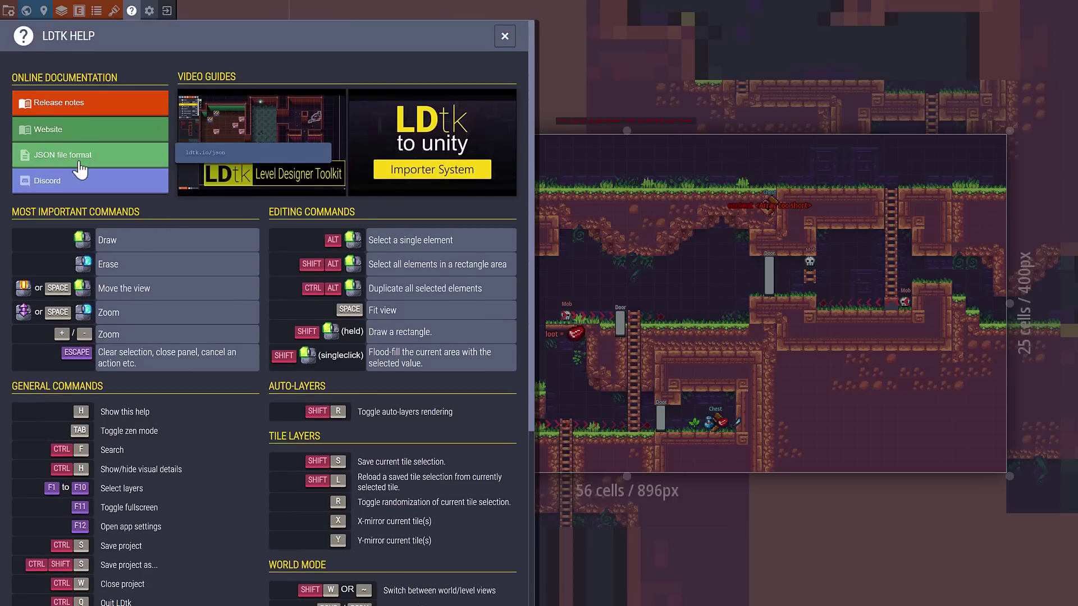
click(150, 13)
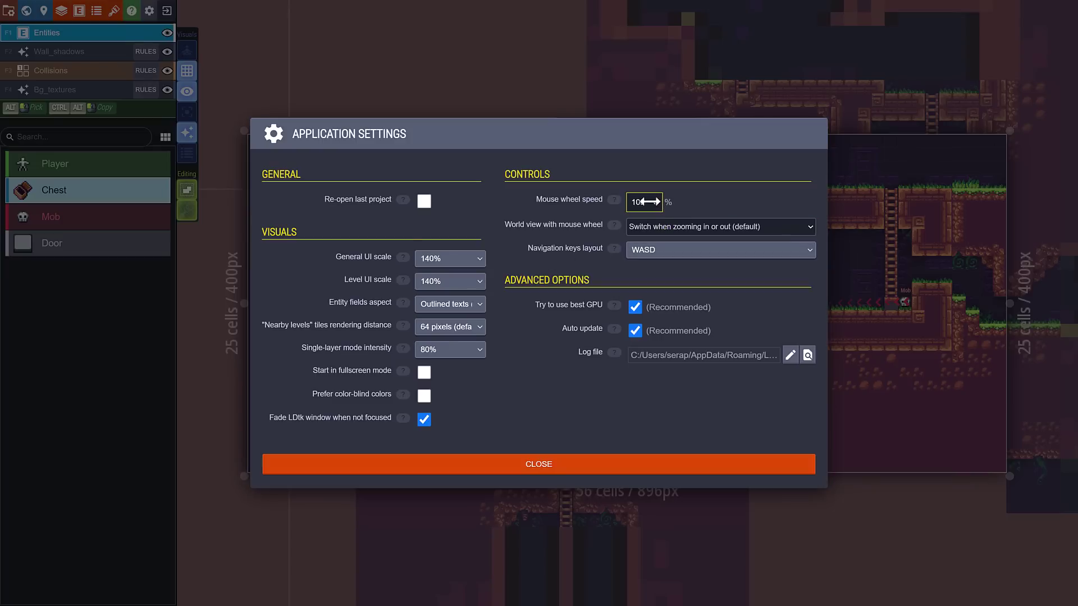
Close Application Settings and switch to the browser showing the ldtk.io homepage.
click(548, 466)
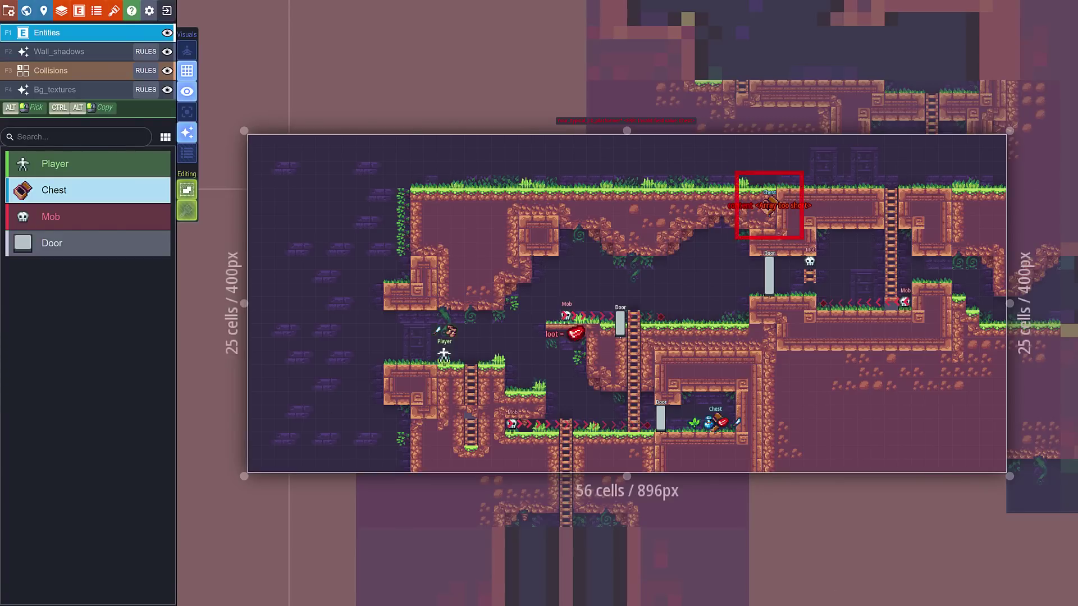
key(alt+Tab)
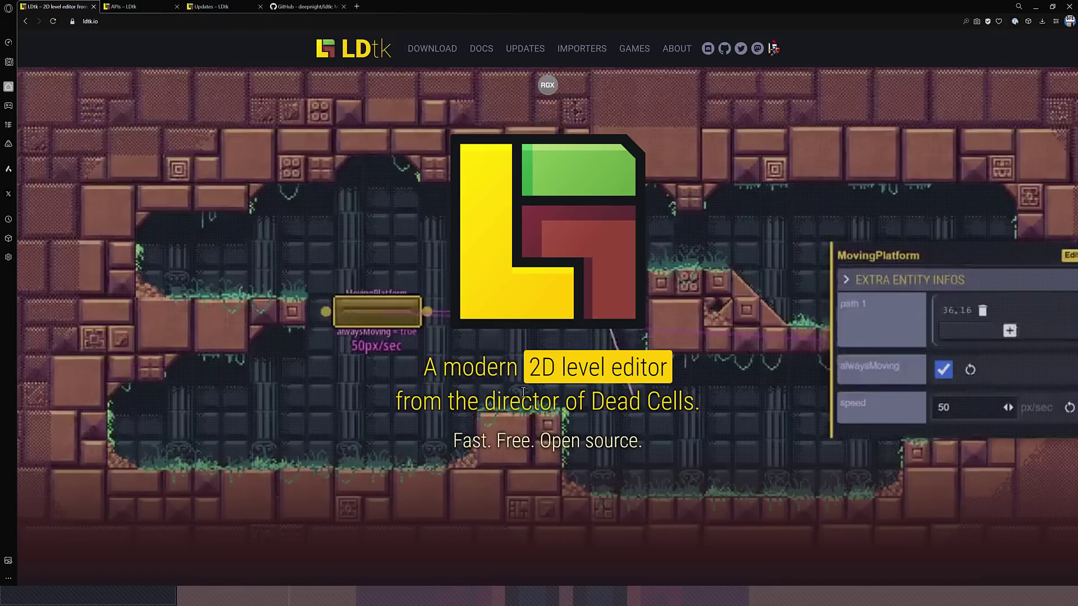
Scroll the ldtk.io homepage from supported platforms down past Backups and 'Pay what you want!' to the footer.
scroll(688, 405, down, 8)
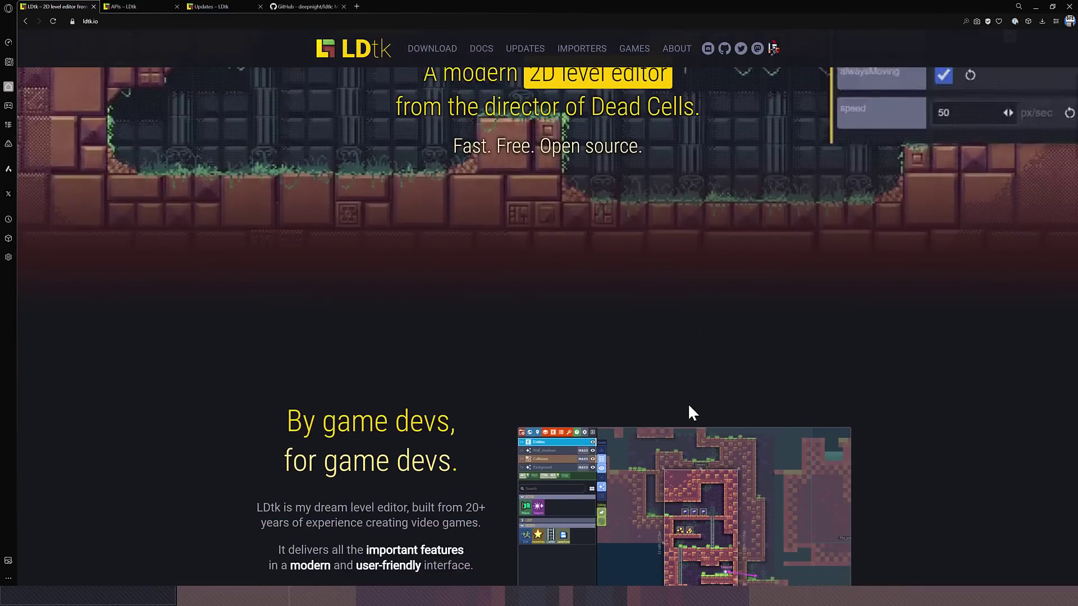
scroll(688, 402, down, 10)
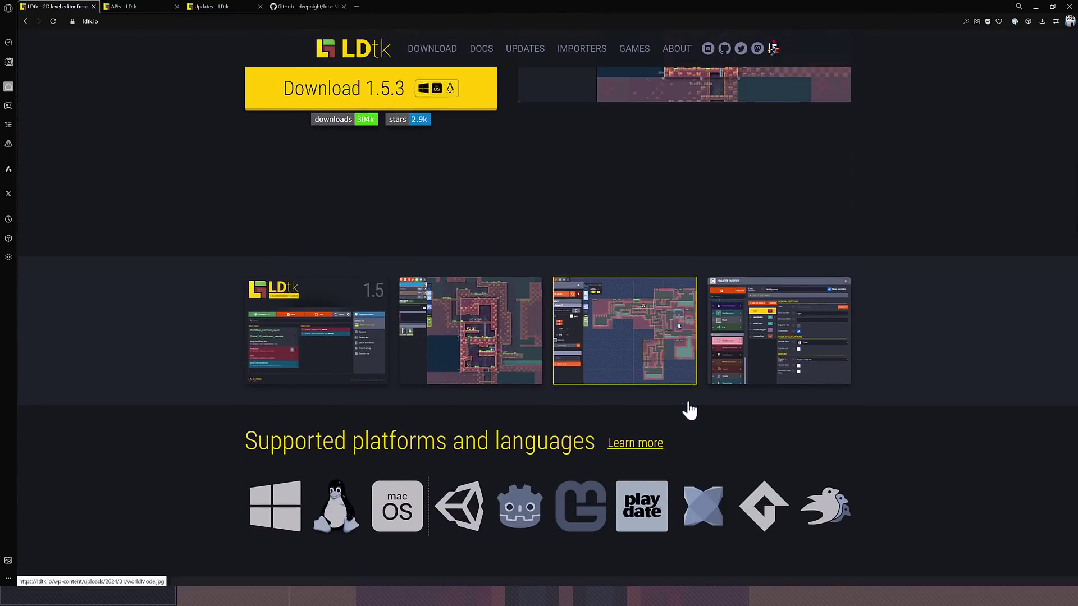
scroll(689, 404, down, 3)
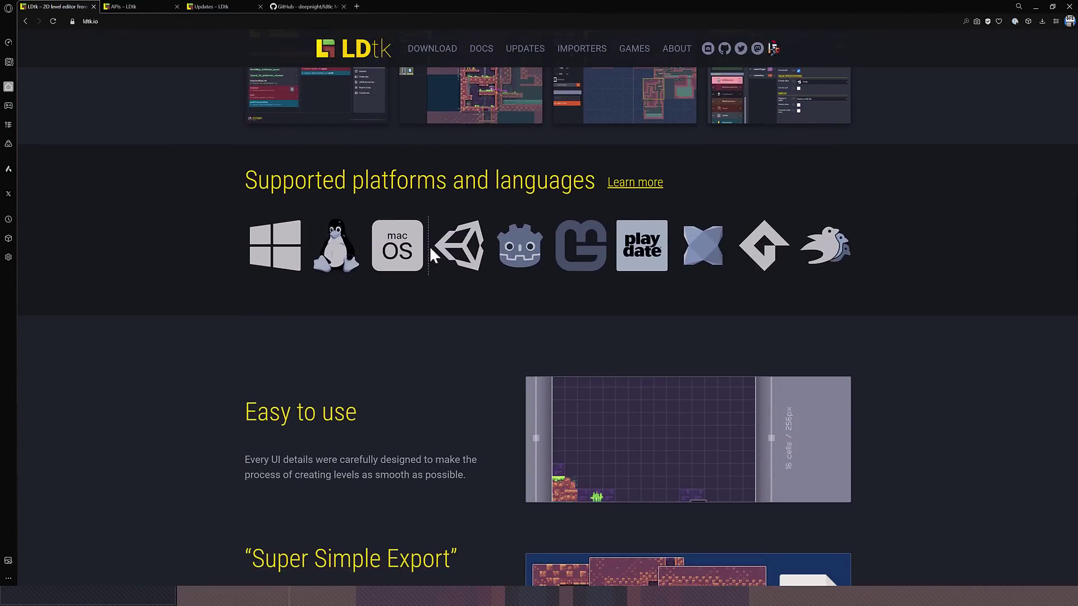
scroll(468, 264, down, 1)
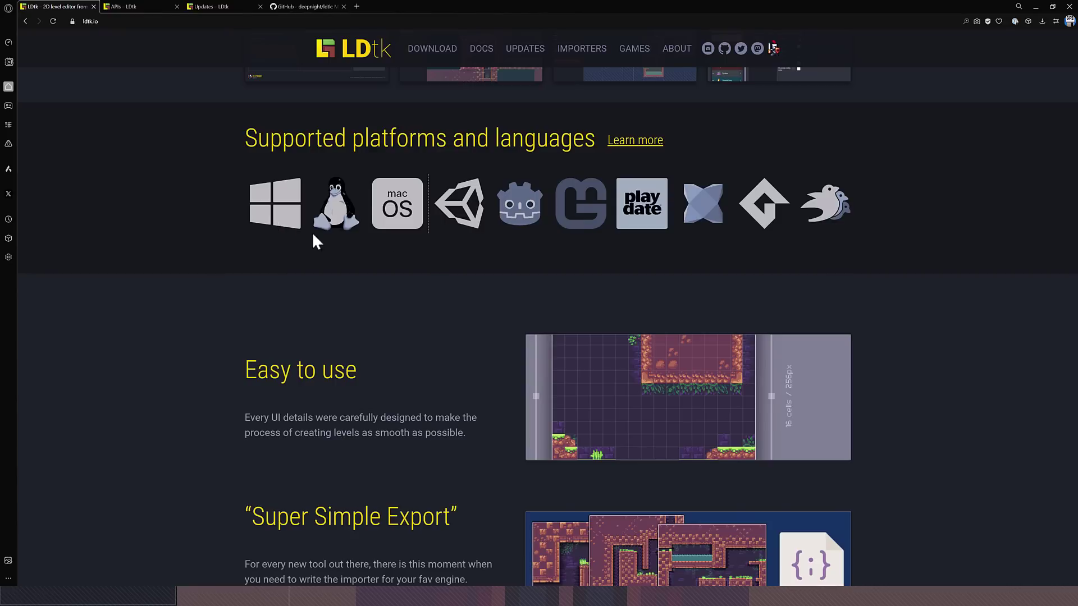
scroll(527, 281, down, 5)
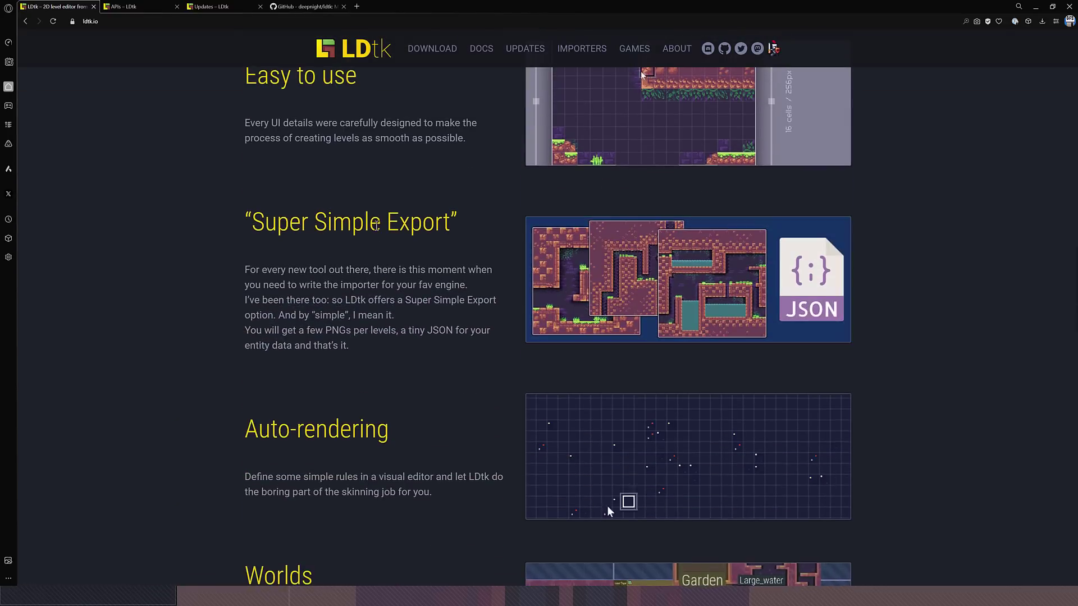
scroll(376, 224, down, 6)
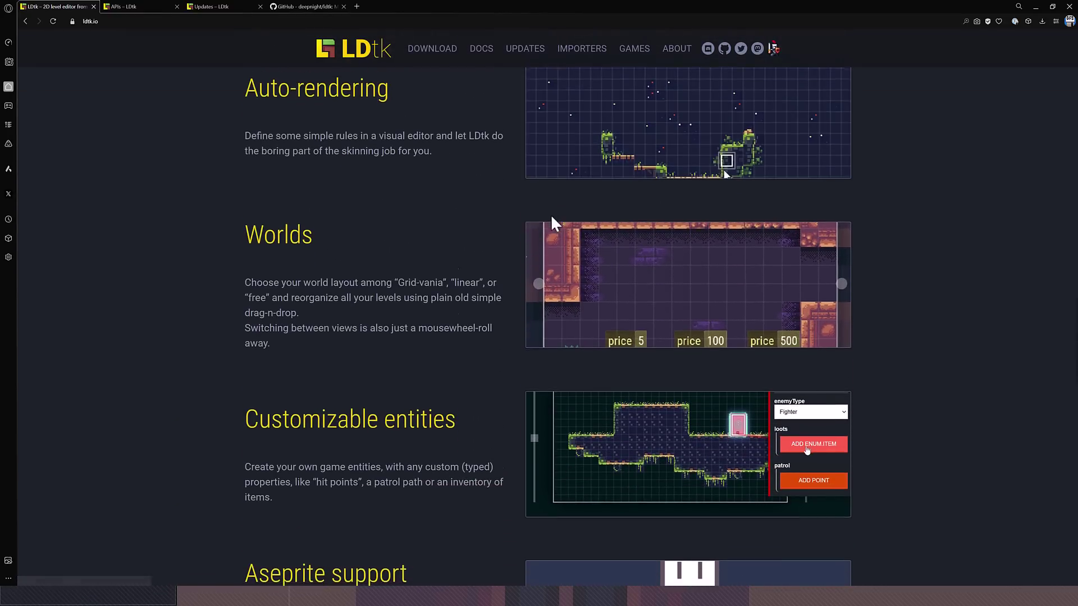
scroll(561, 225, down, 3)
scroll(746, 212, up, 2)
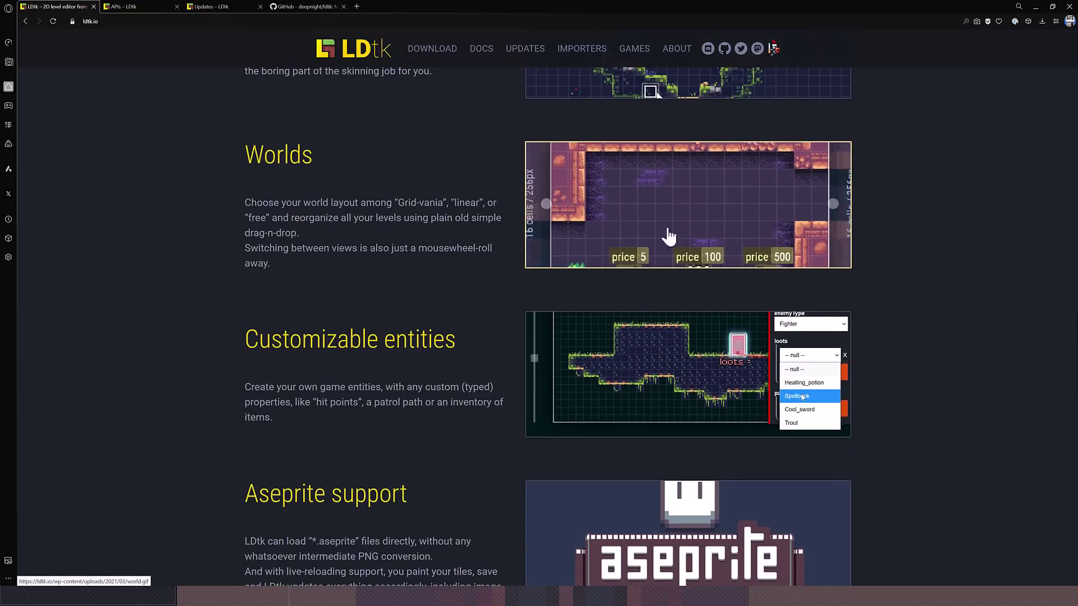
scroll(747, 182, down, 1)
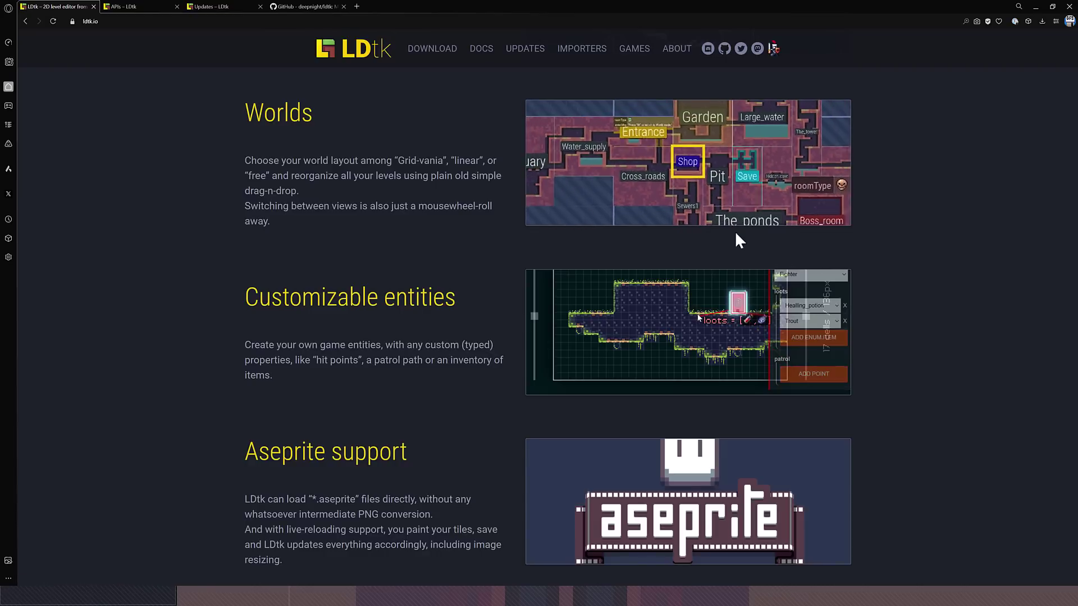
scroll(735, 236, down, 3)
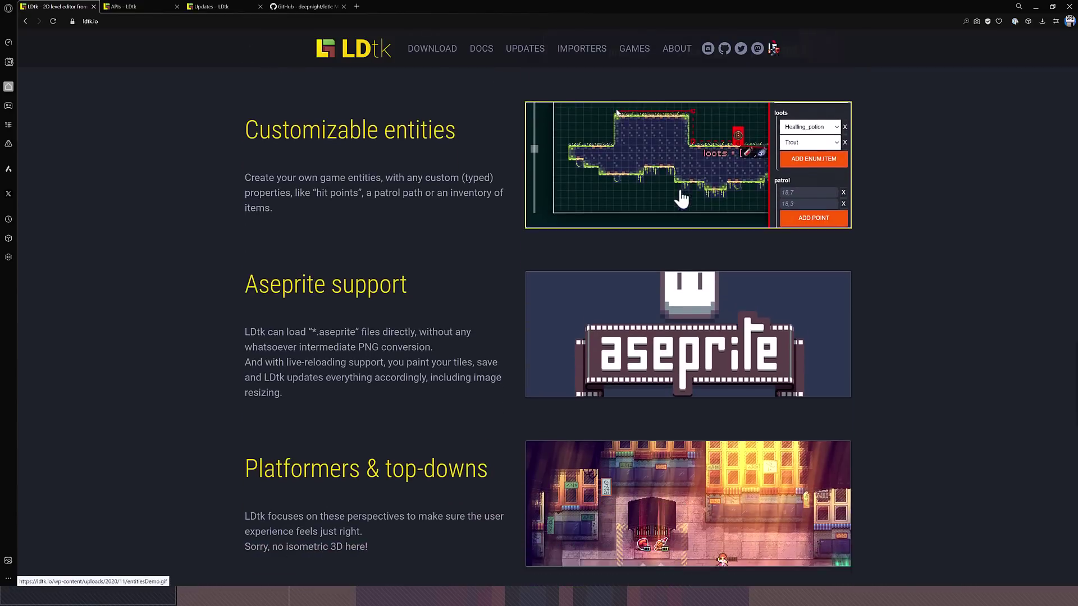
scroll(680, 199, down, 2)
scroll(457, 170, down, 1)
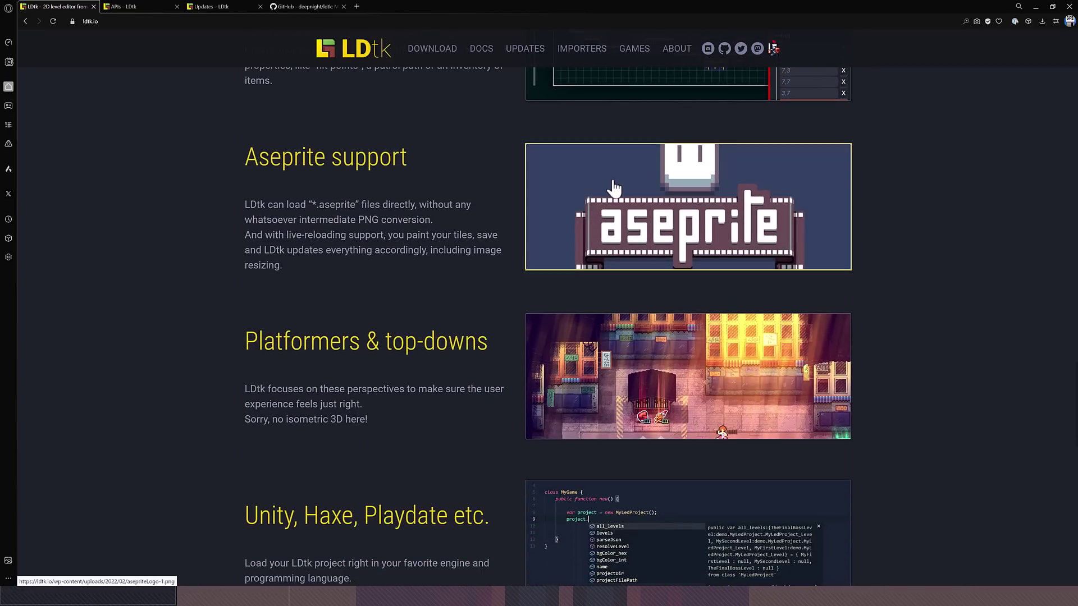
scroll(613, 187, down, 3)
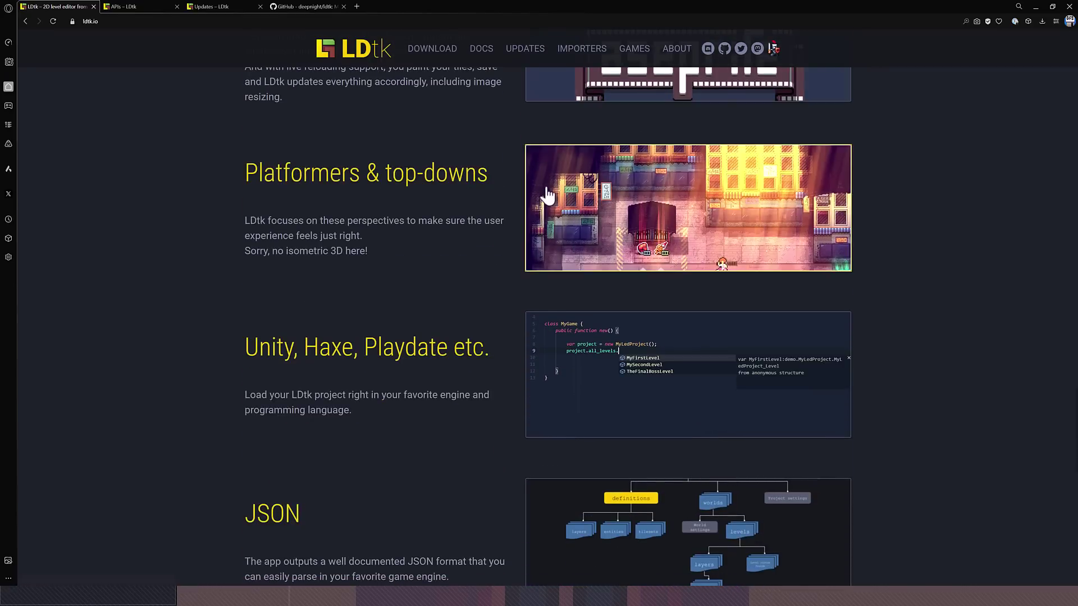
scroll(683, 204, down, 5)
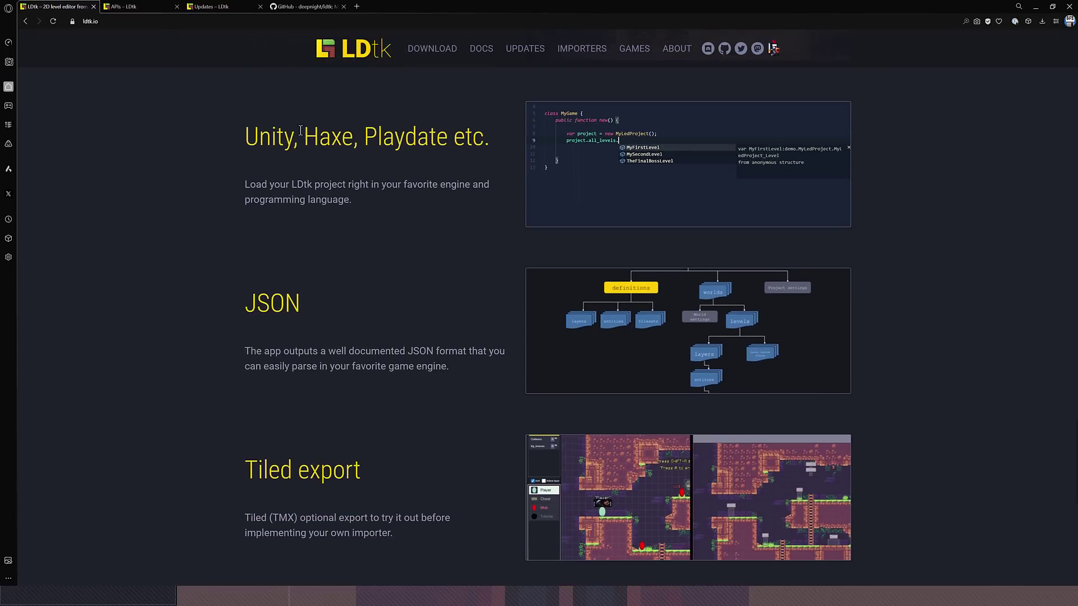
scroll(392, 202, down, 9)
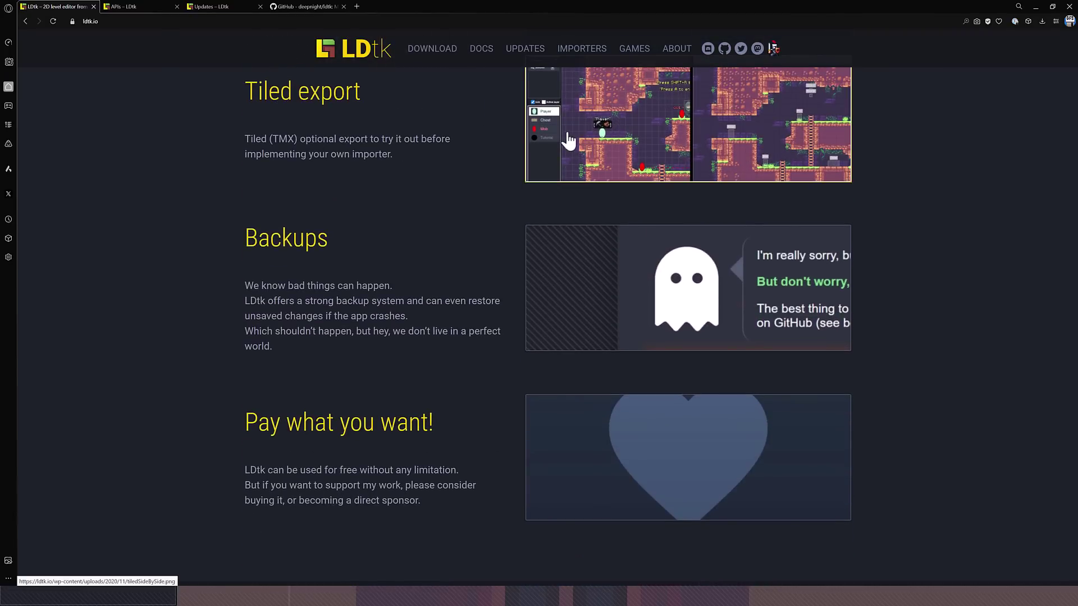
scroll(568, 140, down, 2)
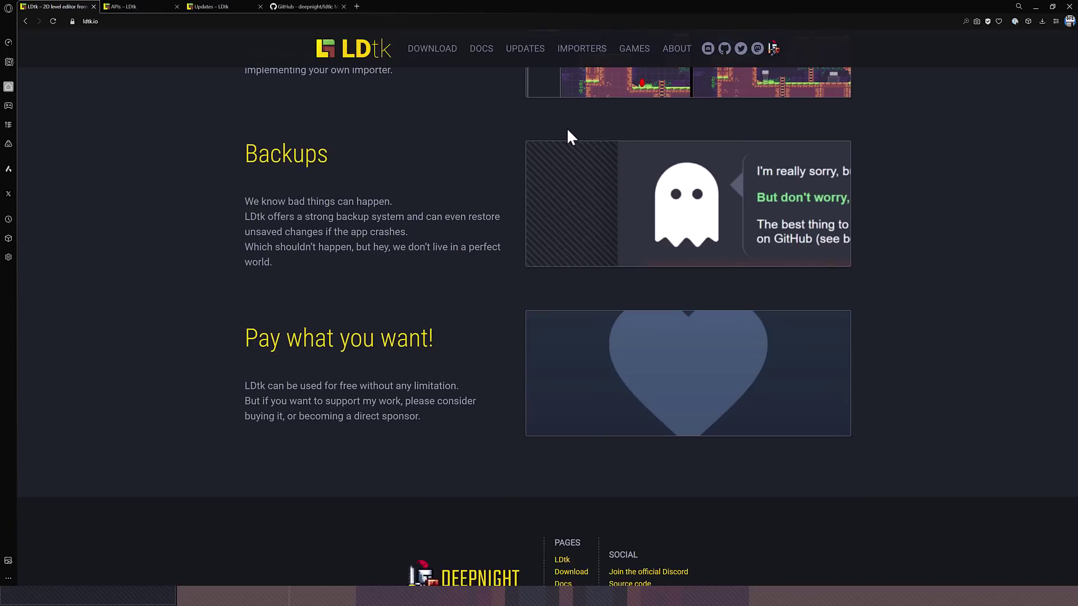
Switch to the APIs – LDtk tab and browse the Game engines and Languages importer lists.
click(129, 6)
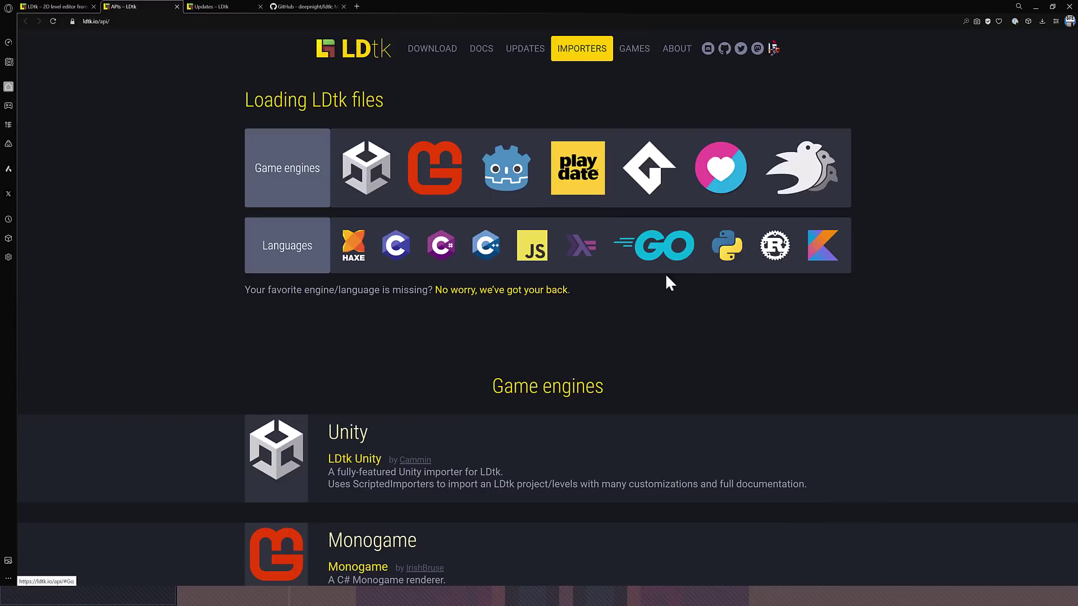
scroll(712, 334, down, 4)
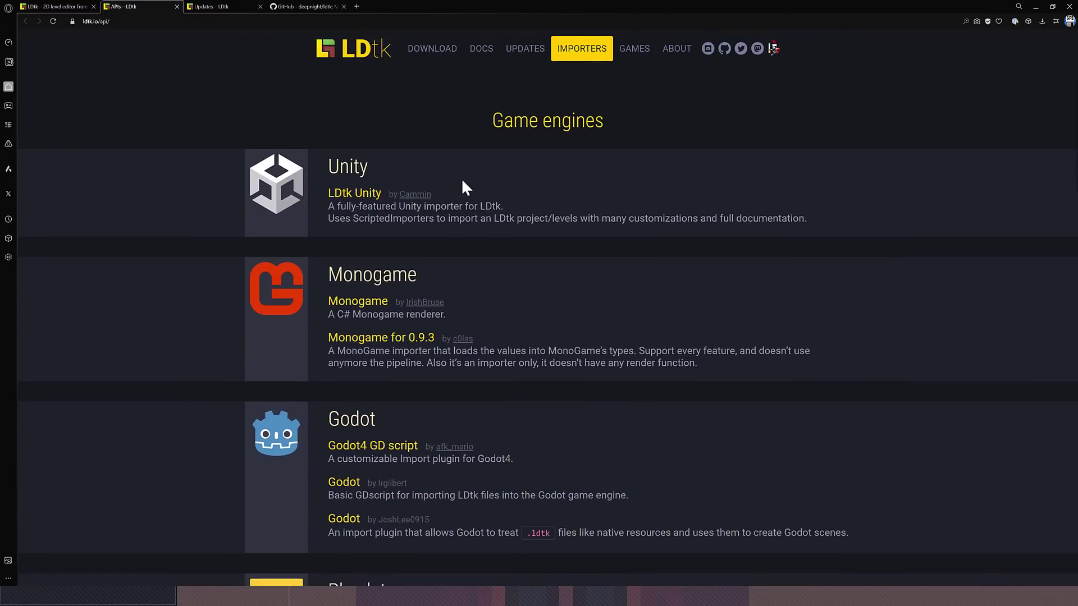
scroll(463, 181, down, 5)
scroll(461, 177, down, 5)
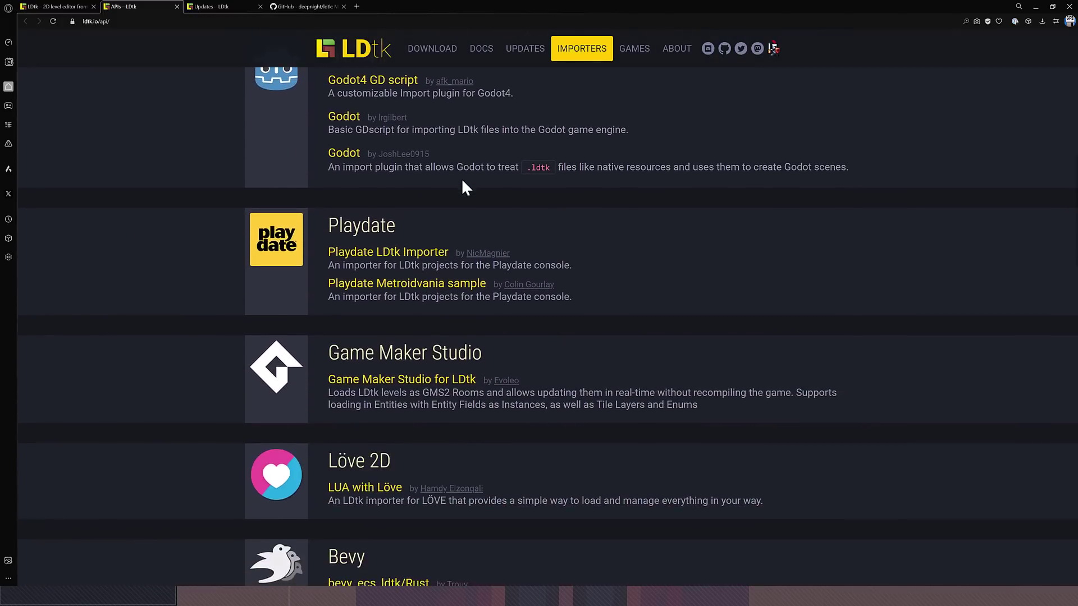
scroll(487, 239, down, 6)
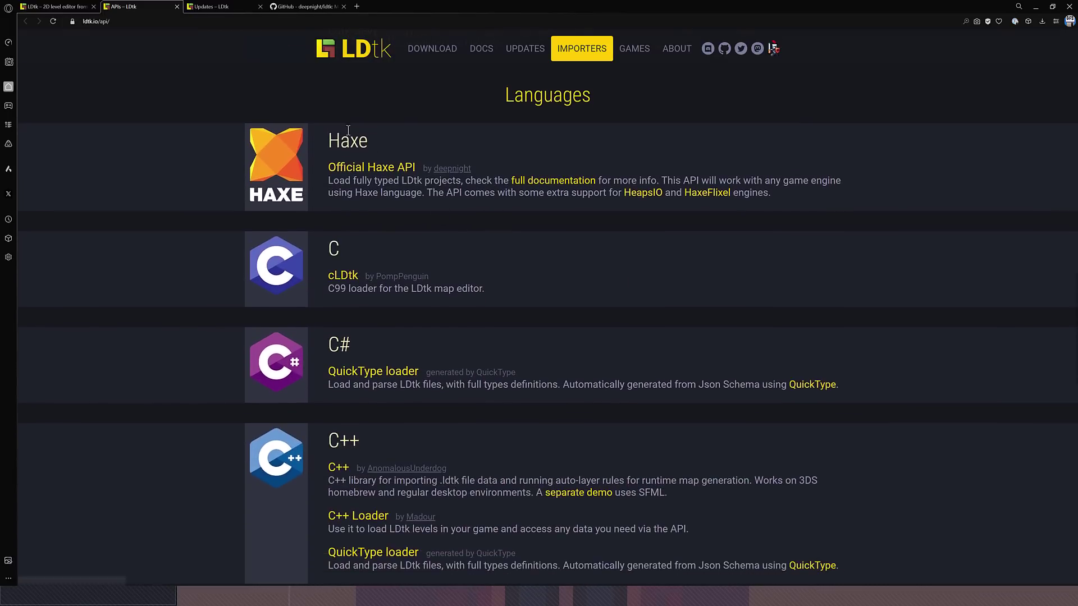
scroll(490, 180, down, 1)
scroll(490, 181, down, 7)
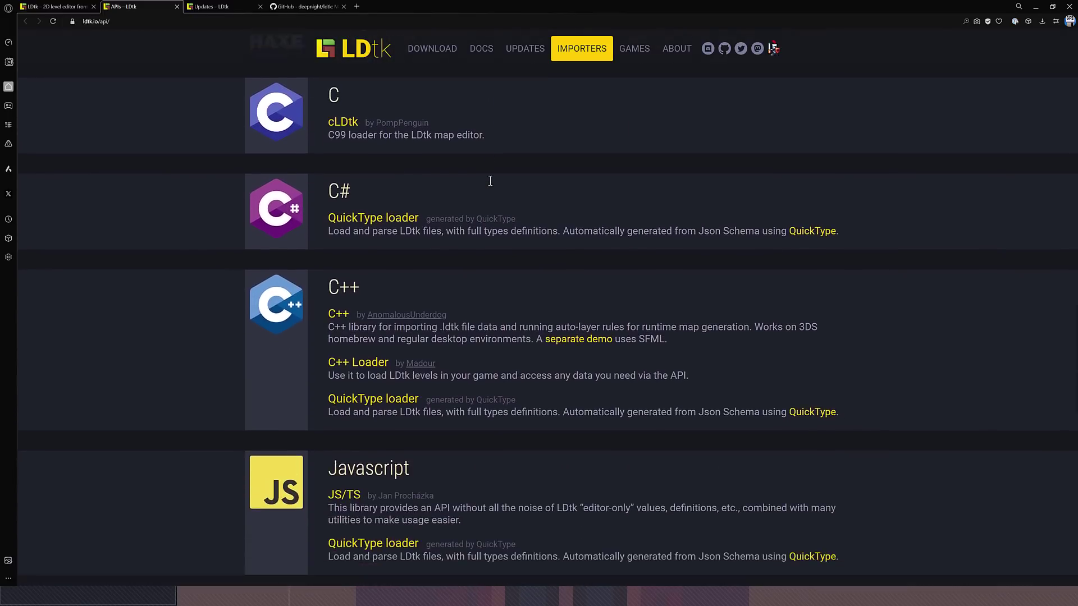
scroll(490, 181, down, 9)
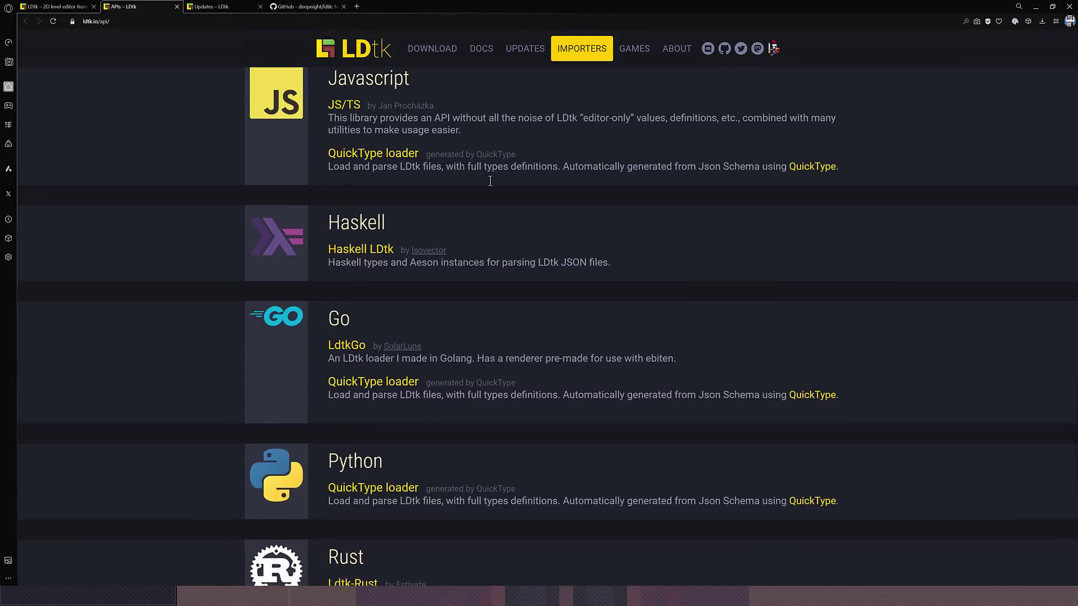
scroll(494, 191, up, 20)
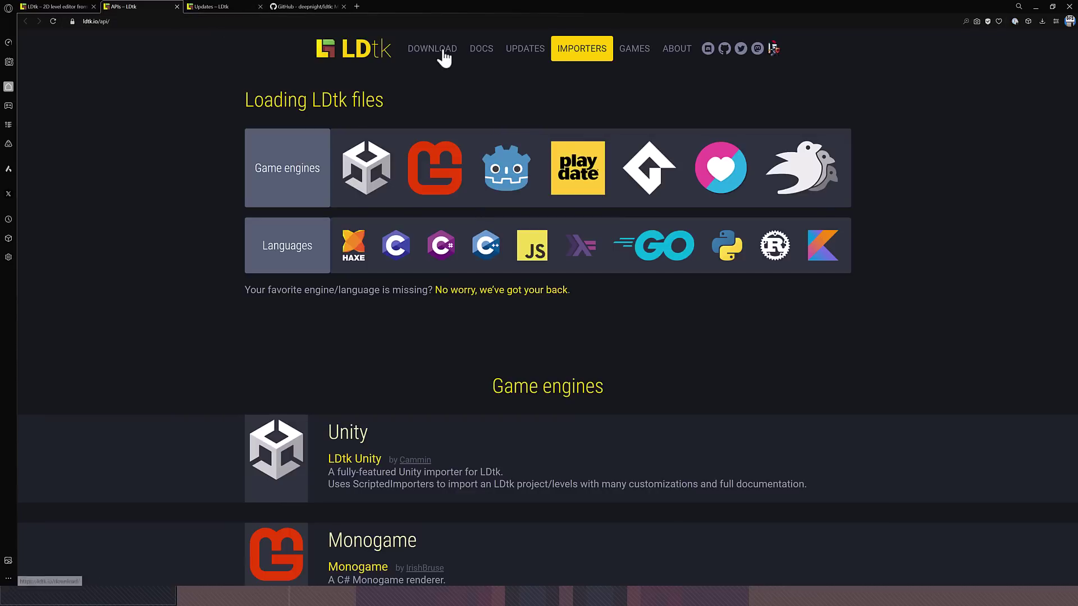
Open the docs, glance at the Loading LDtk in your game page and JSON 'levels' section, then return.
click(481, 51)
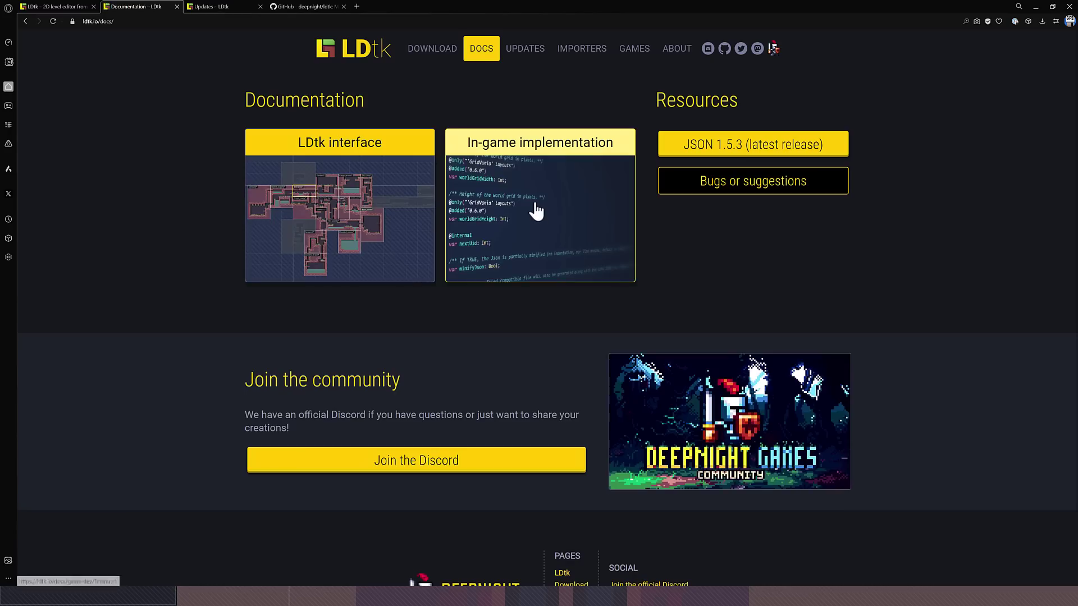
scroll(655, 307, down, 2)
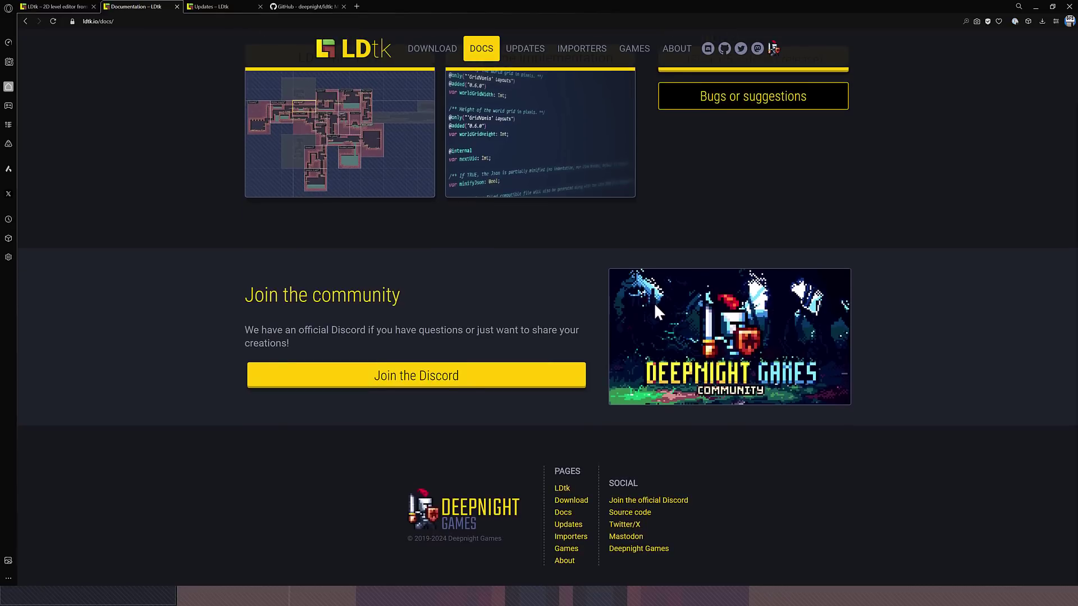
scroll(618, 295, up, 2)
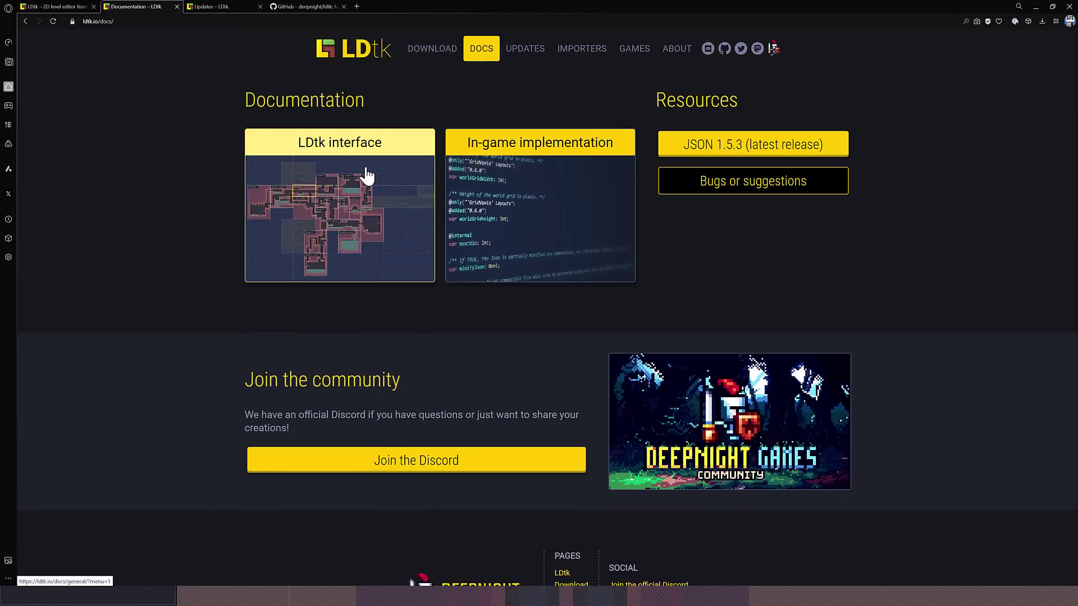
click(528, 163)
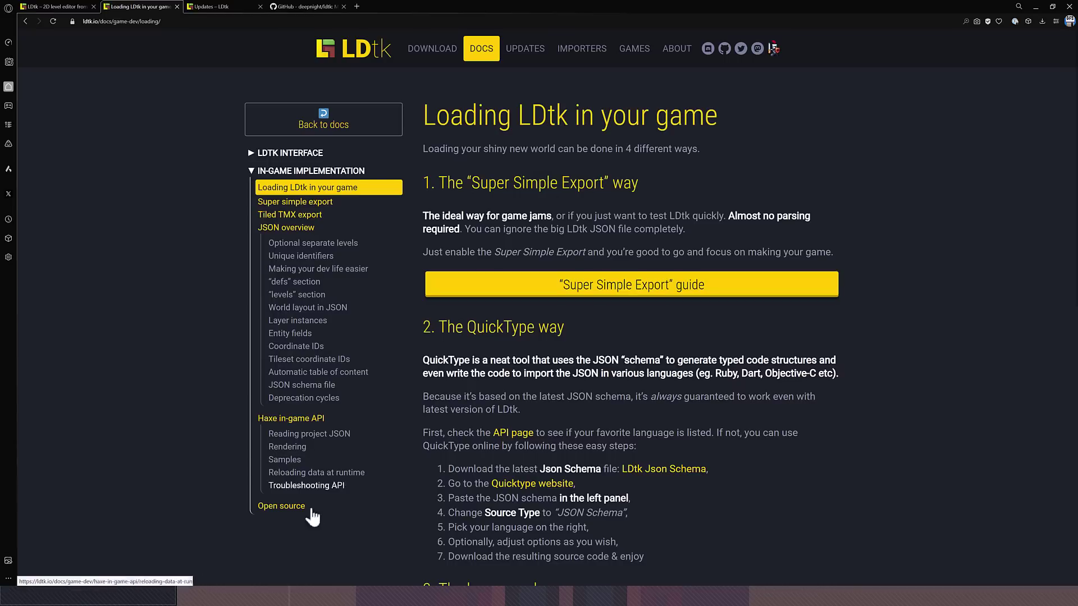
click(310, 298)
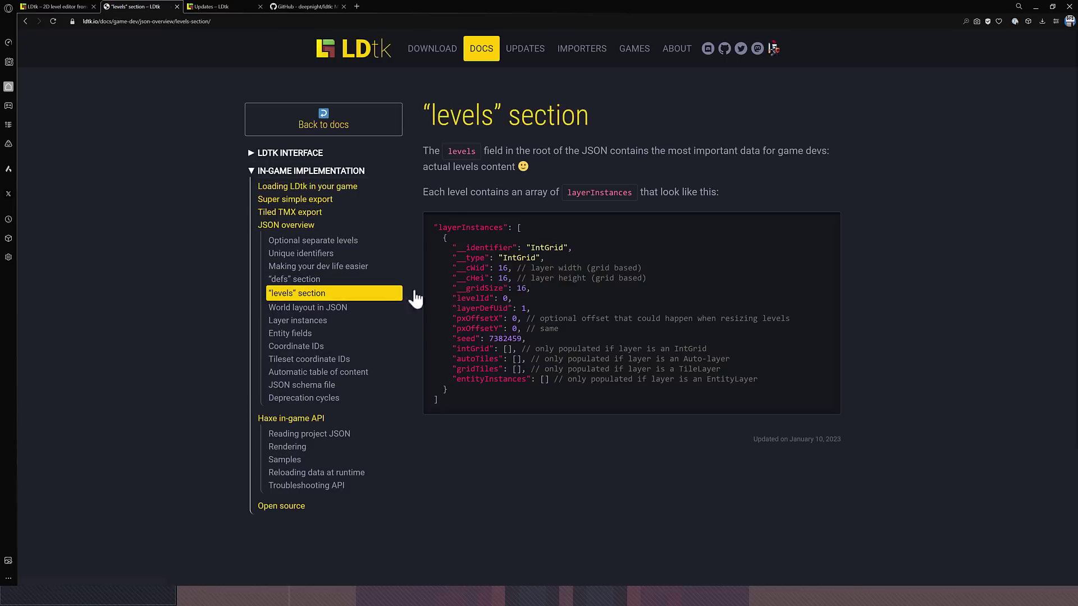
click(340, 190)
key(alt+Left)
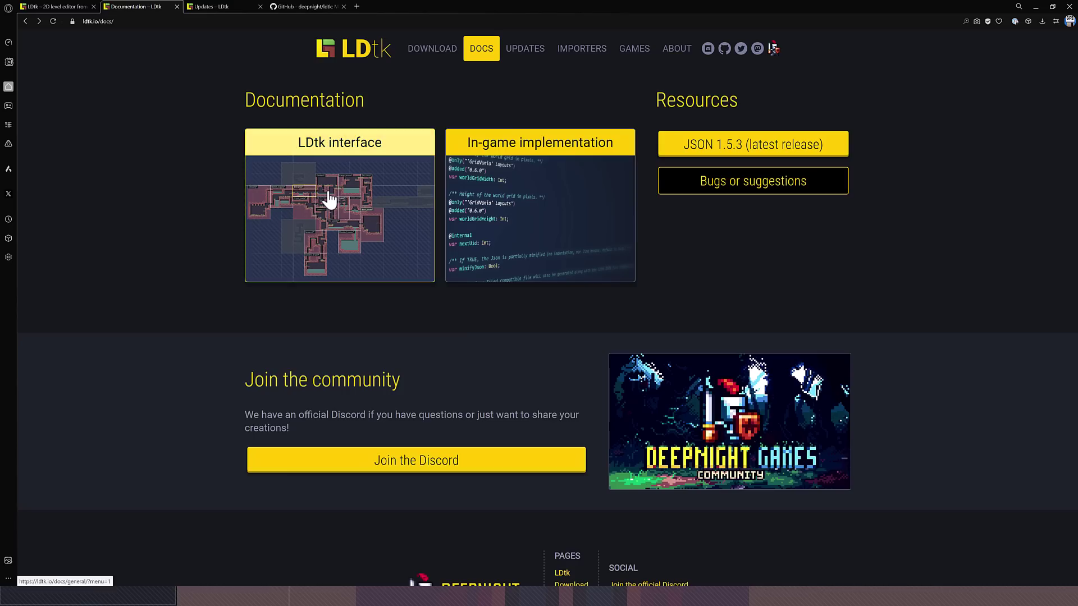
Open the Getting started with LDtk page and scroll through it and back to the top.
click(329, 200)
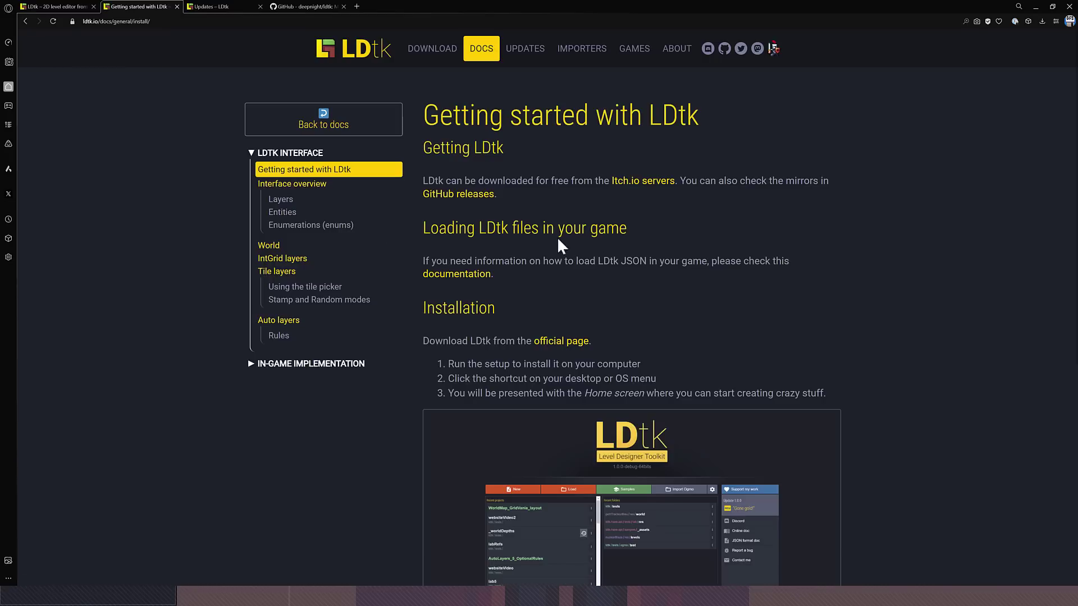
scroll(631, 423, down, 6)
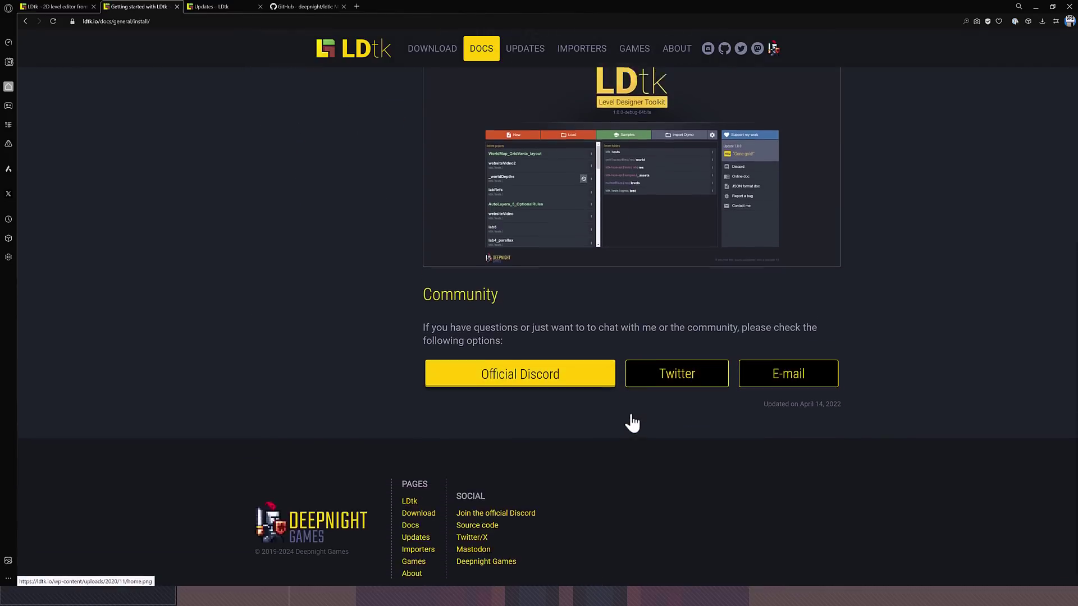
scroll(632, 405, up, 5)
scroll(424, 240, up, 2)
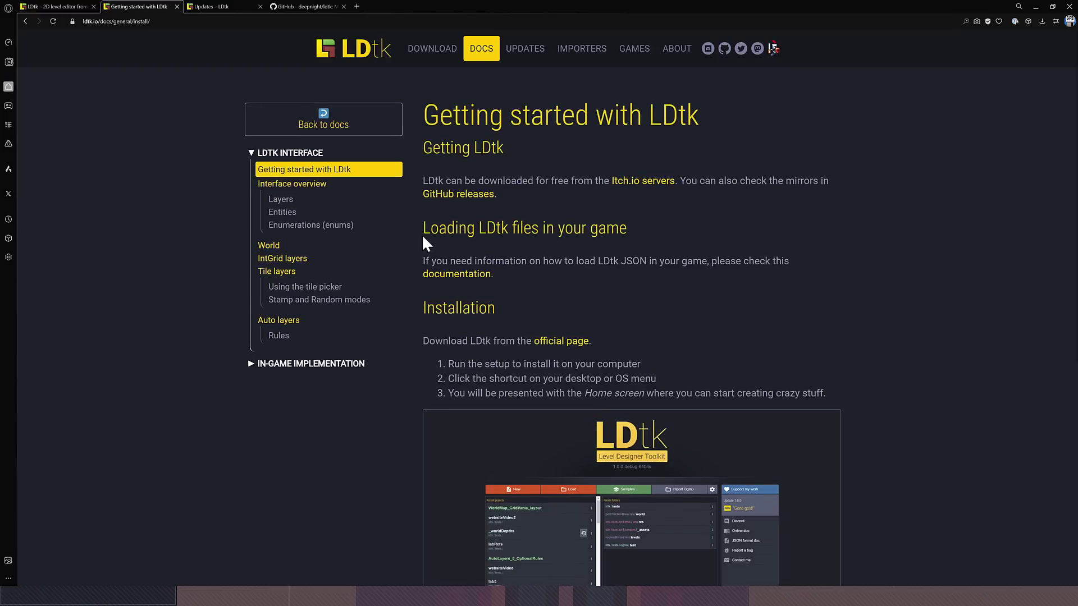
Switch to the Updates – LDtk tab and read Patch 1.5.3–1.5.1, LDtk logo and Global search.
click(207, 7)
scroll(791, 317, up, 20)
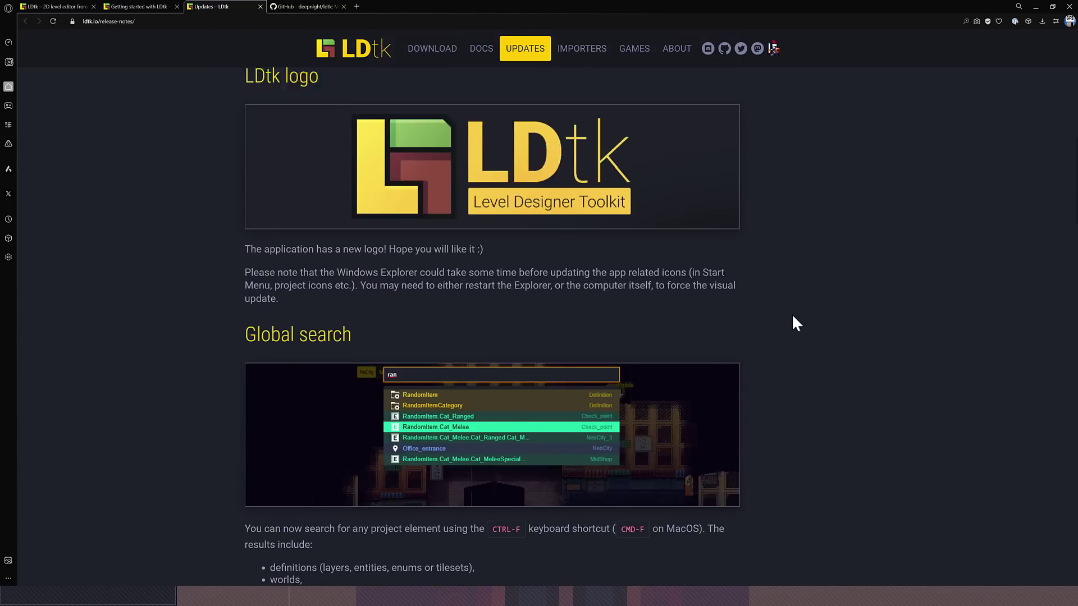
scroll(792, 316, down, 2)
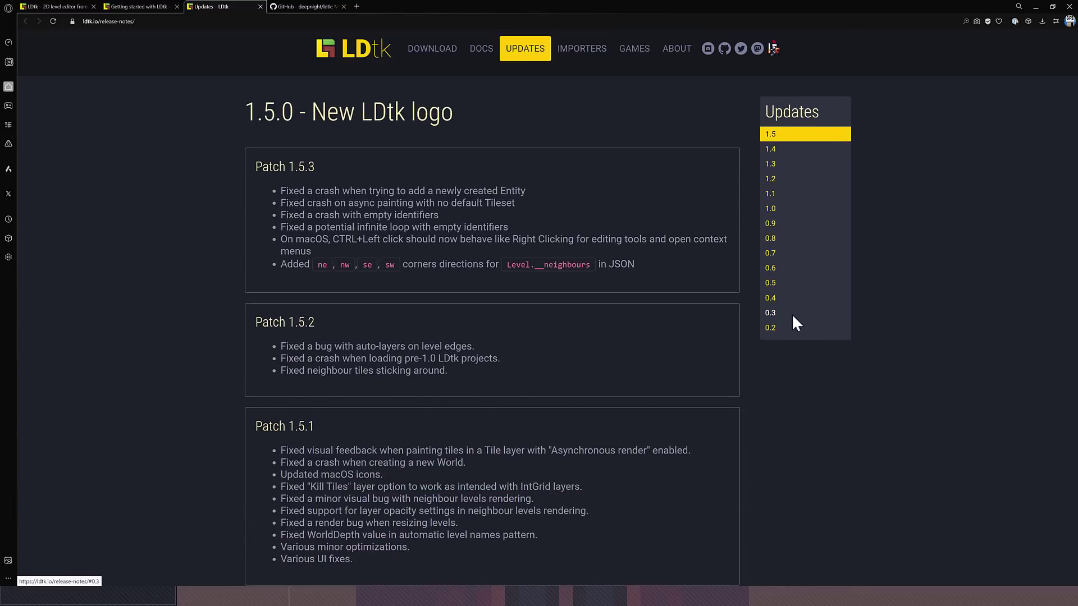
scroll(625, 303, down, 1)
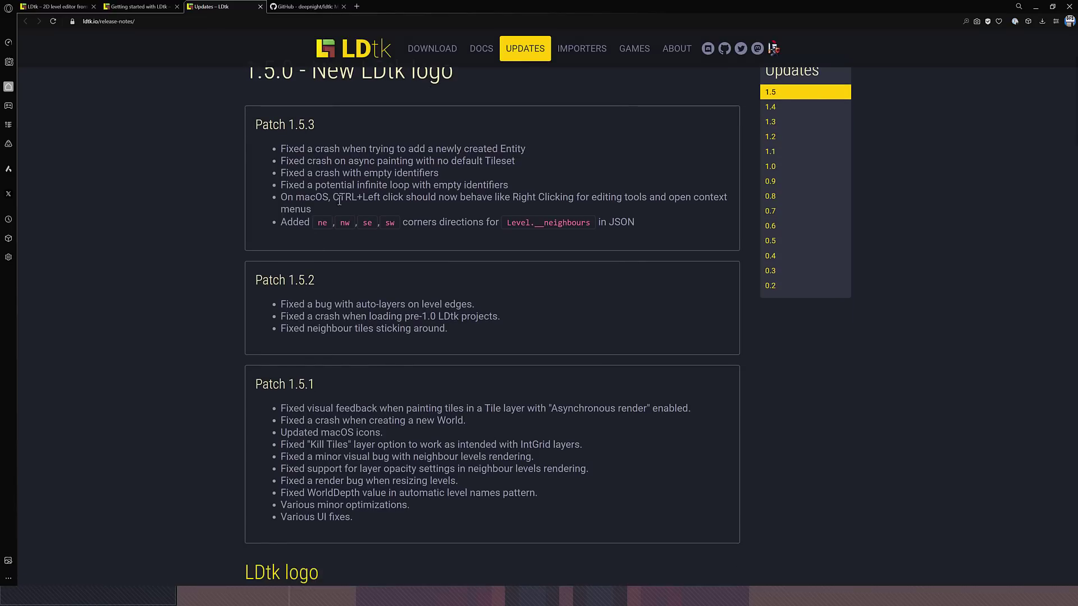
scroll(344, 399, down, 6)
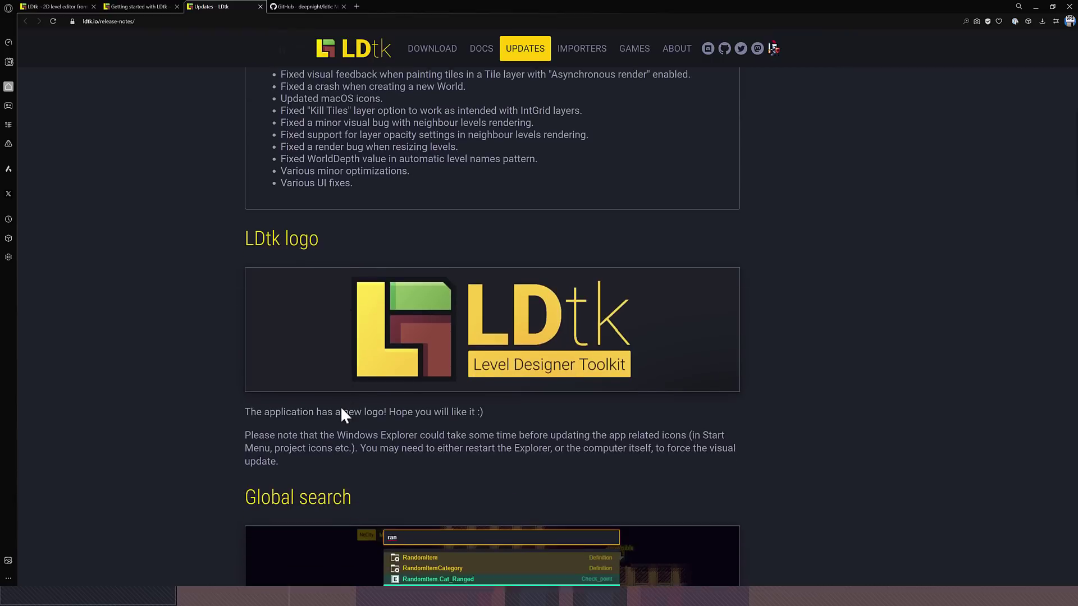
scroll(341, 408, down, 2)
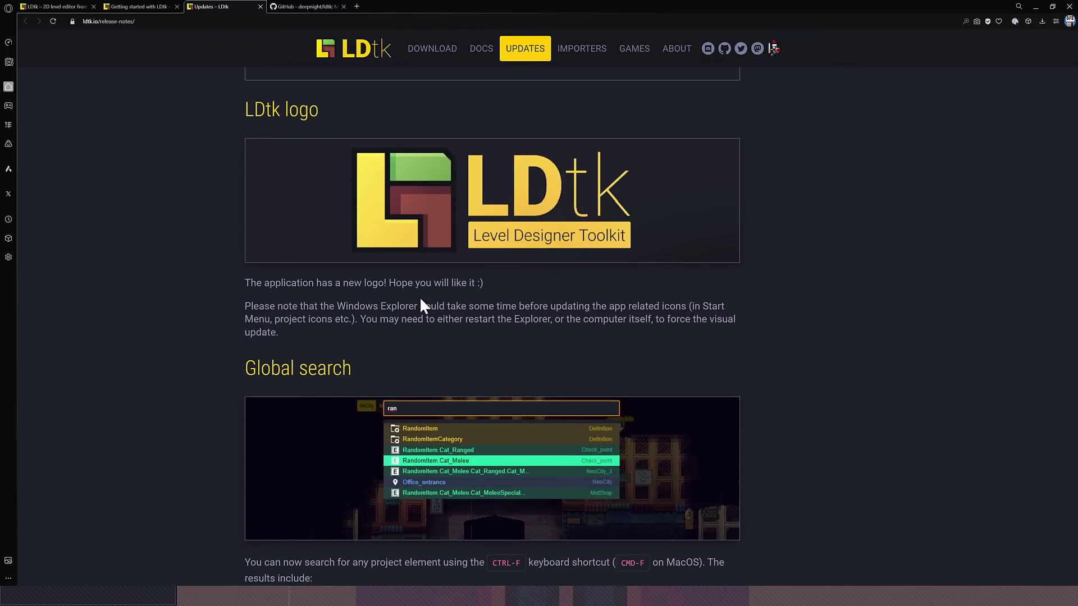
scroll(422, 306, up, 1)
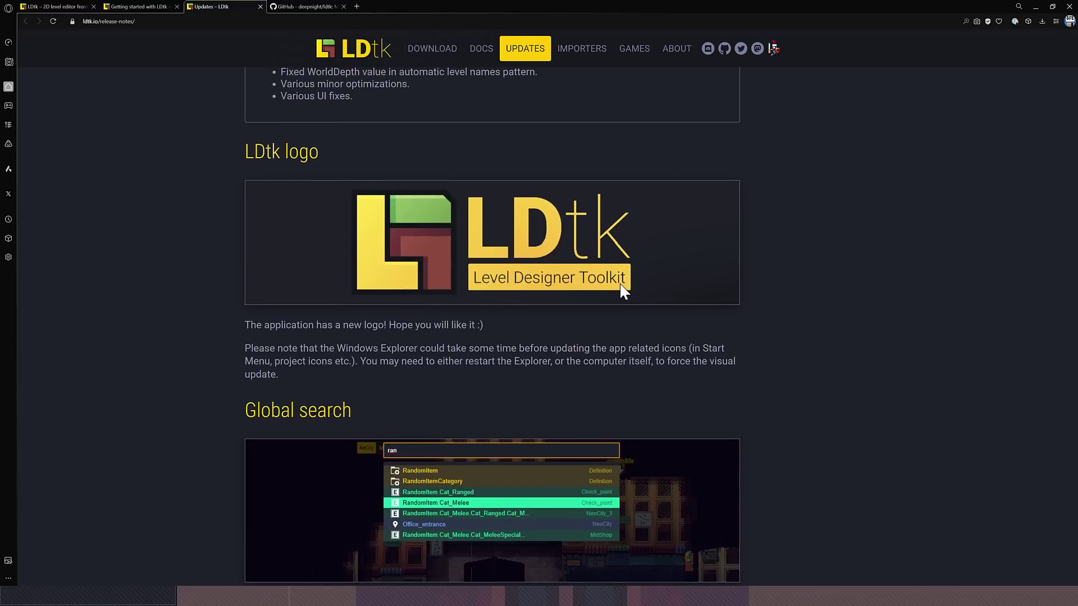
scroll(623, 282, down, 3)
scroll(623, 282, down, 4)
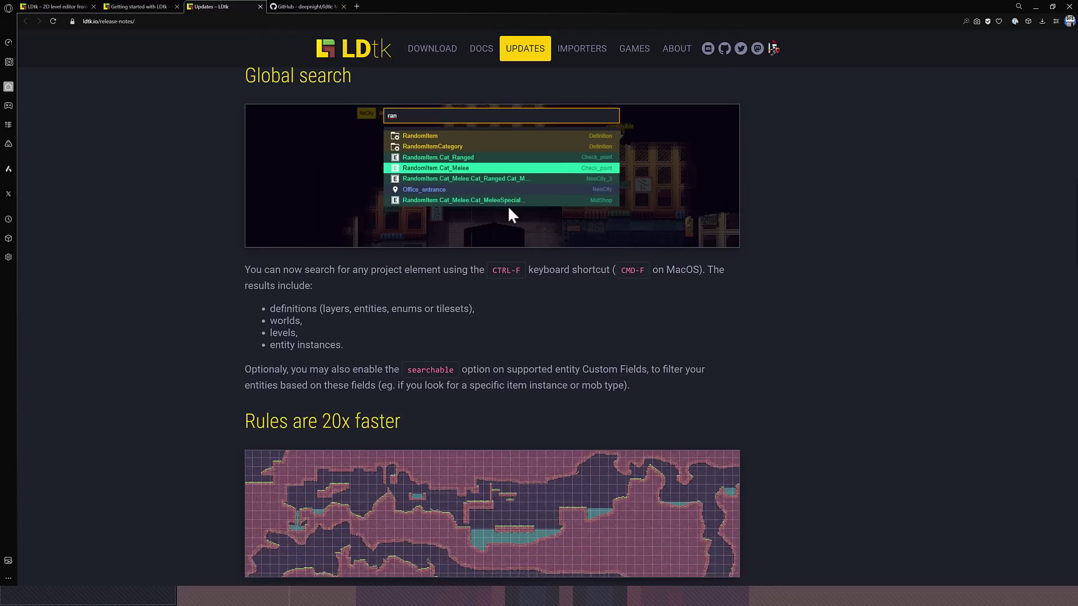
scroll(488, 157, up, 1)
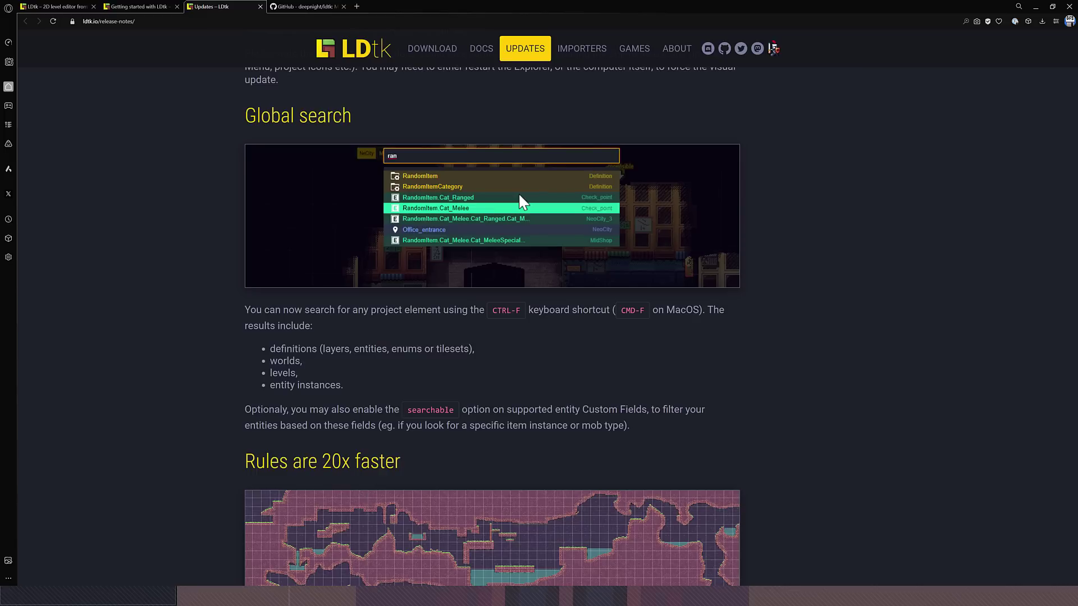
scroll(547, 191, down, 6)
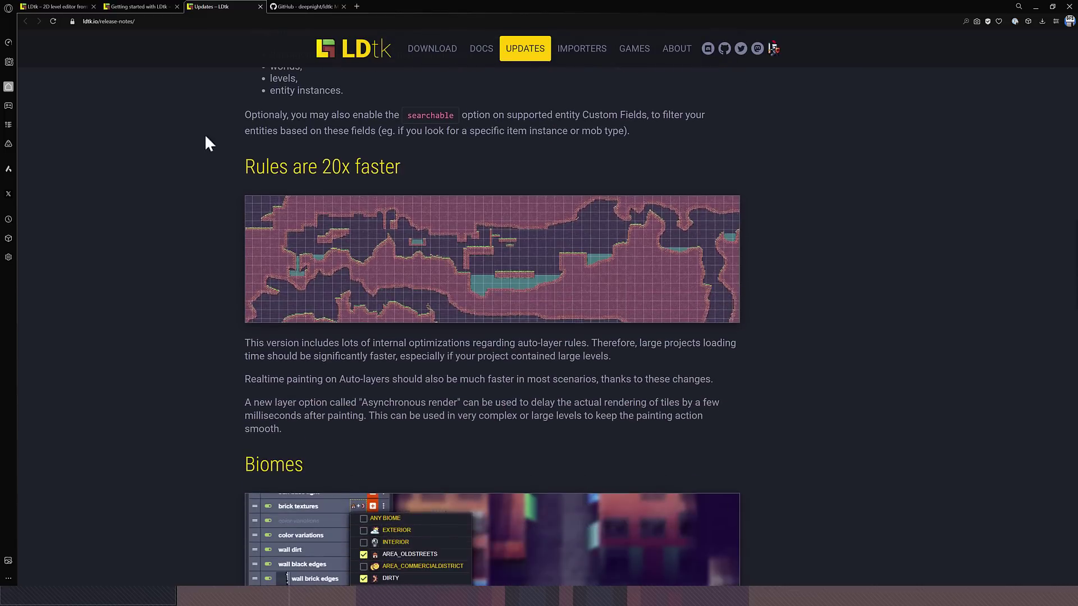
Scroll past Biomes, Random rectangles, Custom layers list and JSON sections to Other changes.
scroll(411, 201, down, 6)
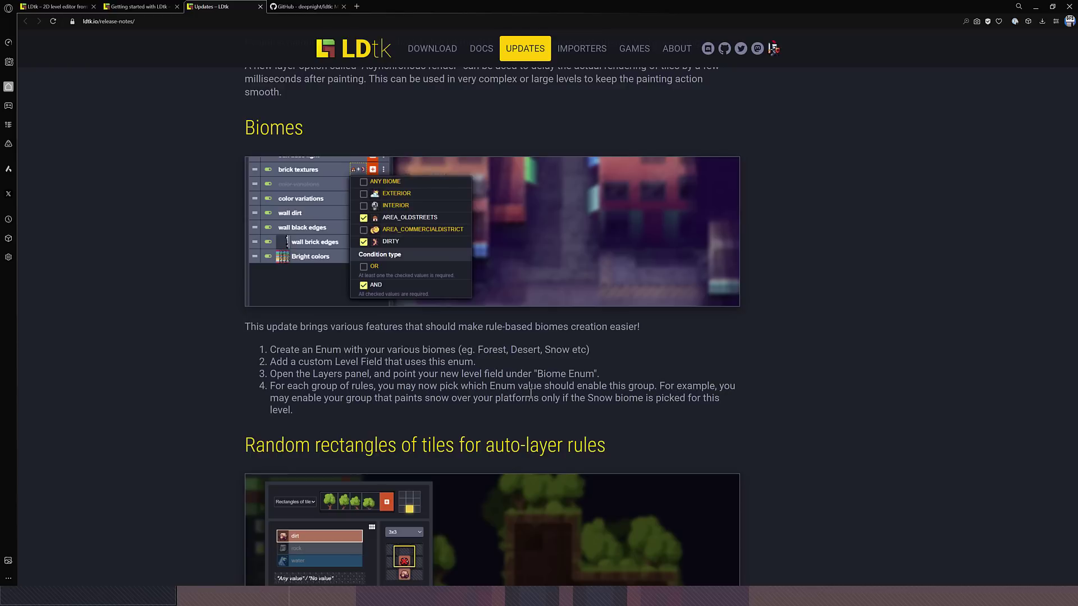
scroll(525, 387, down, 5)
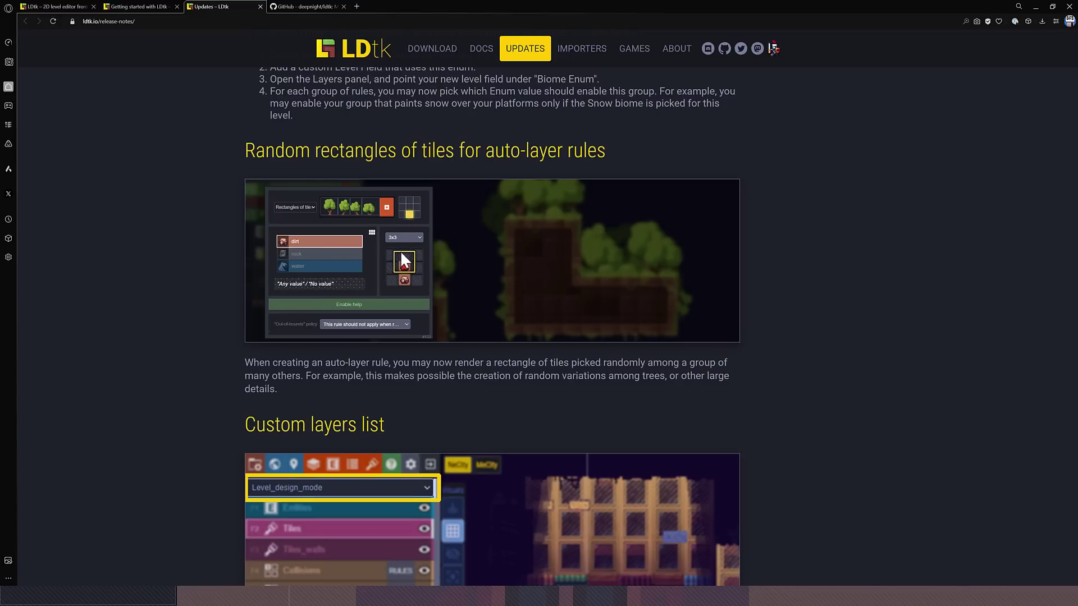
scroll(401, 253, down, 4)
scroll(401, 253, down, 2)
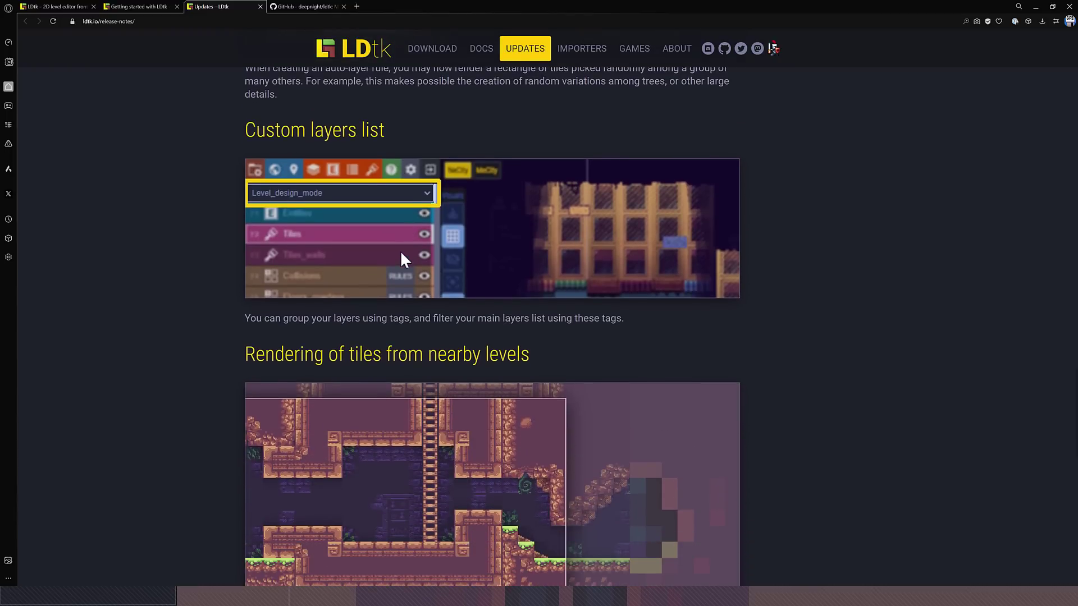
scroll(423, 155, down, 4)
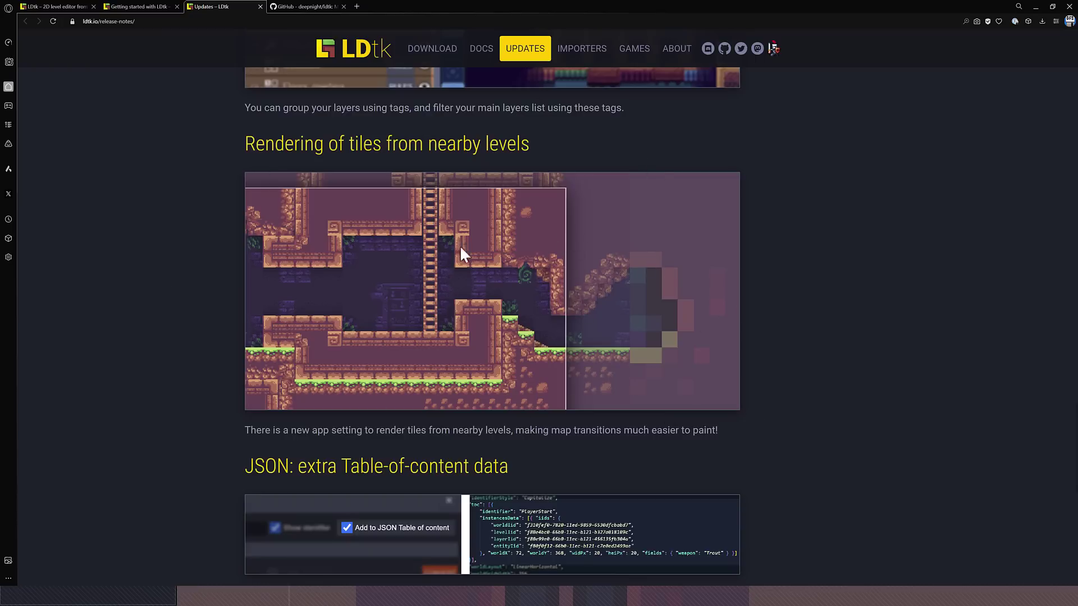
scroll(592, 325, down, 4)
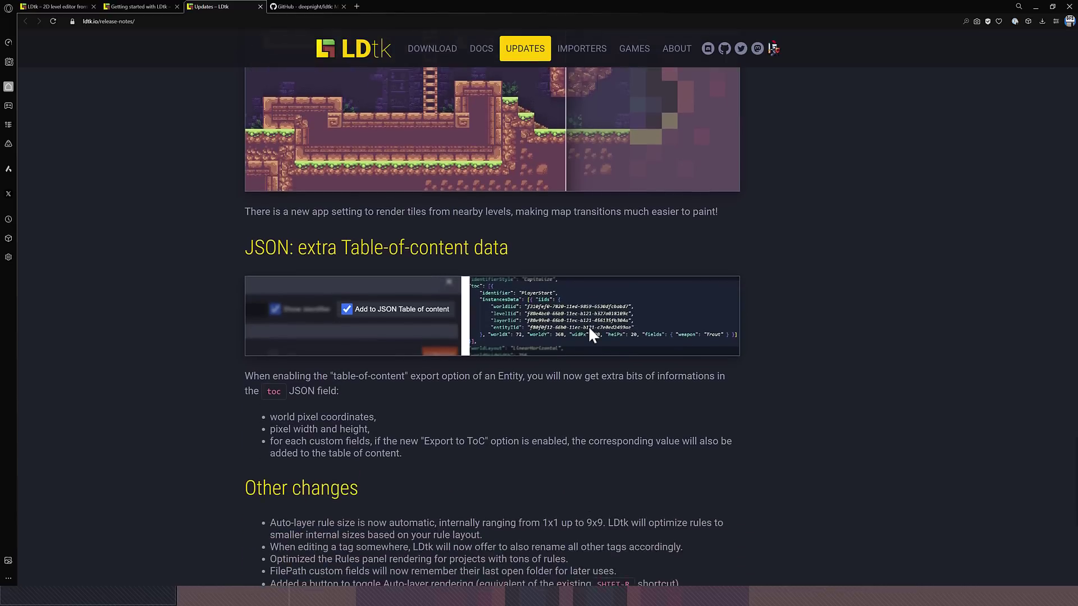
scroll(588, 326, down, 2)
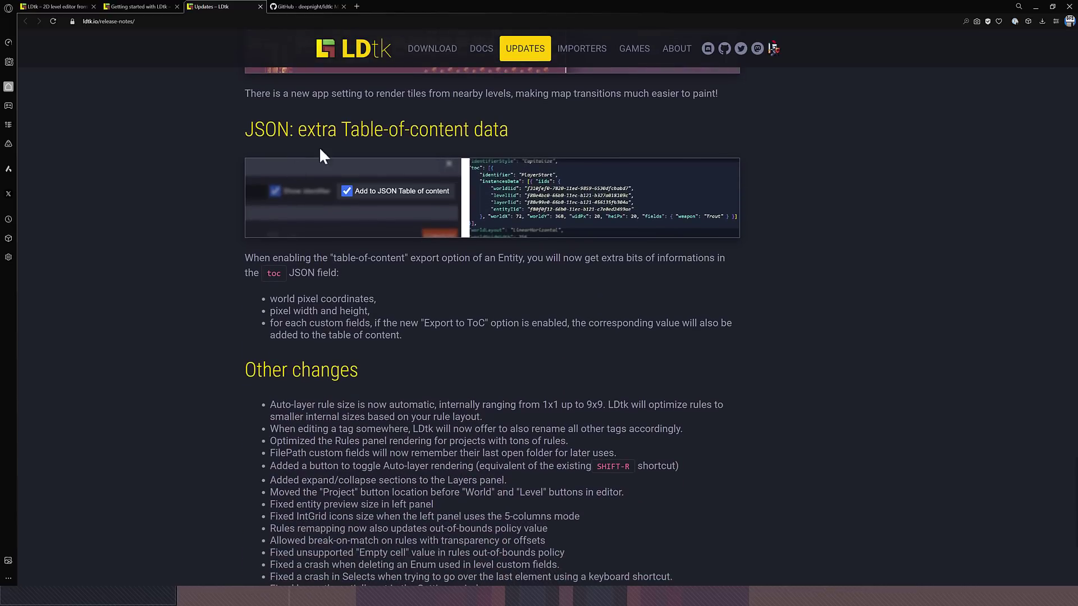
scroll(579, 307, down, 3)
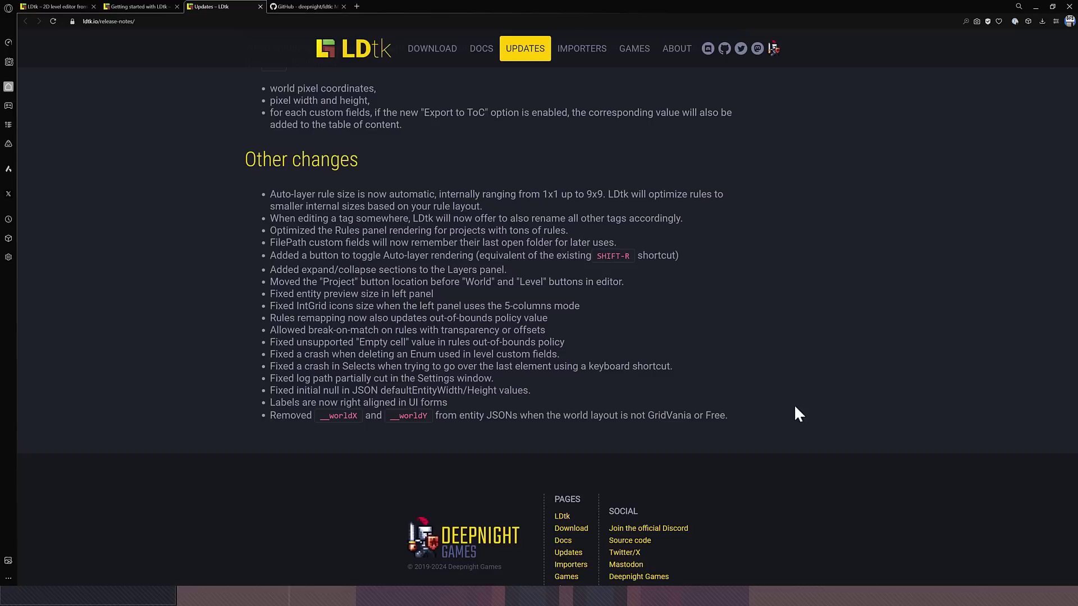
Switch to the deepnight/ldtk GitHub tab and highlight 'MIT license' and '2.9k stars' in About.
key(ctrl+Tab)
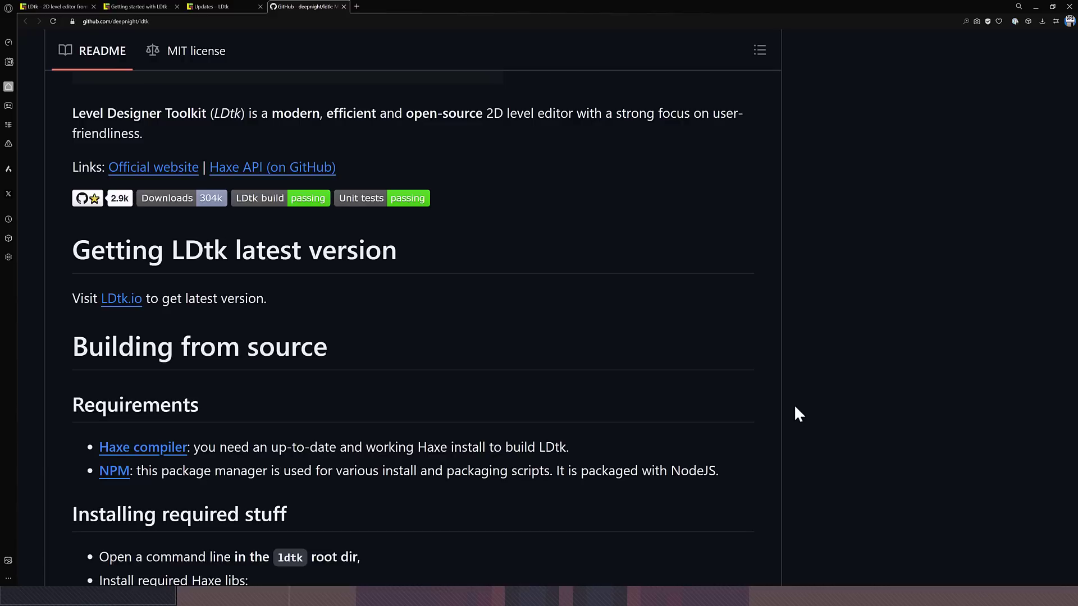
scroll(793, 404, up, 15)
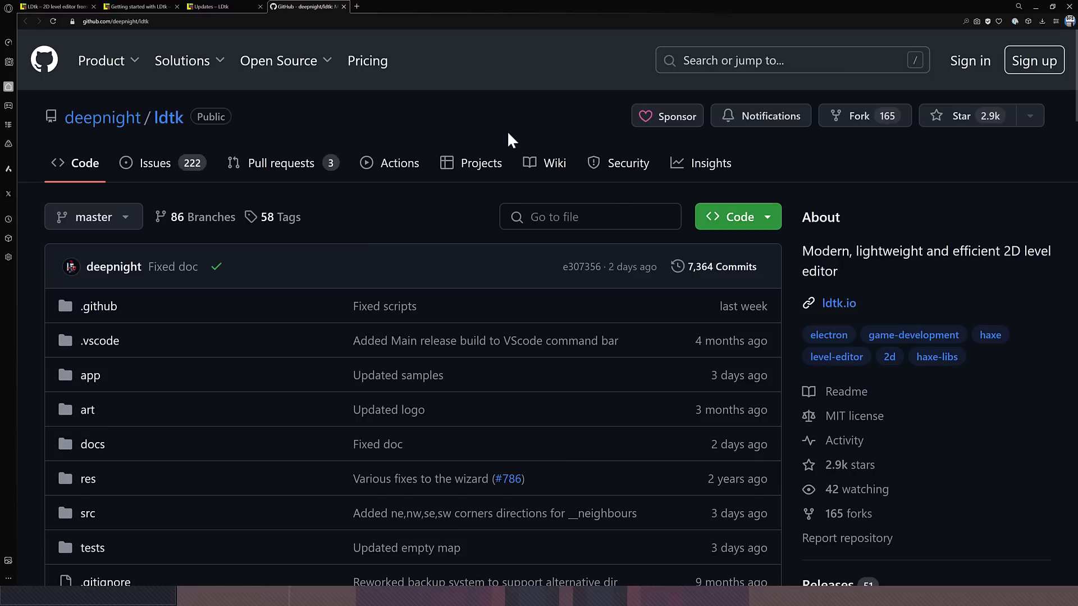
drag(886, 417, 821, 417)
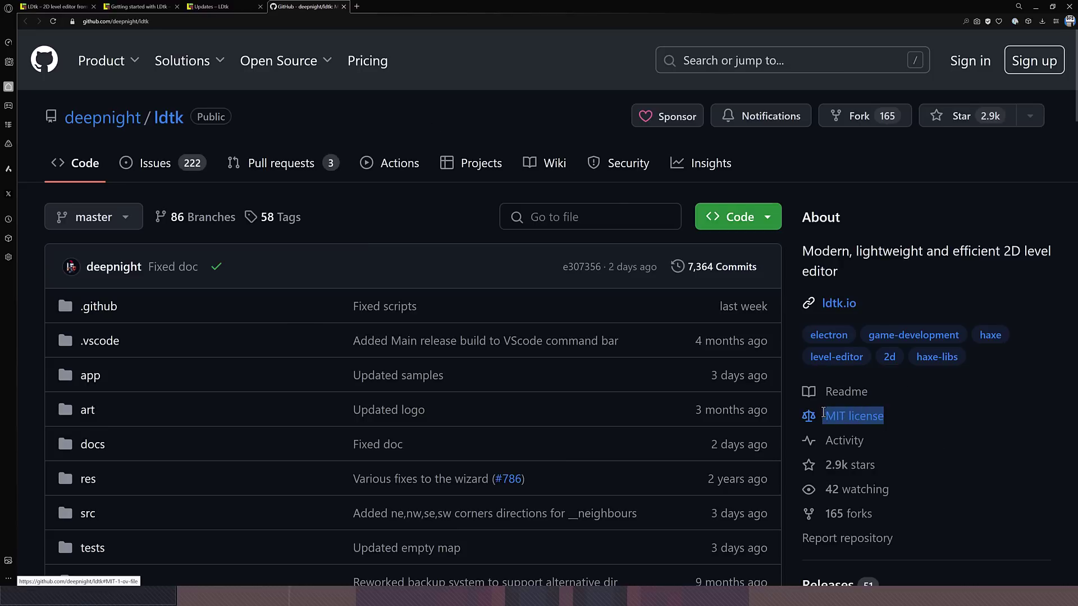
click(979, 439)
drag(877, 466, 823, 466)
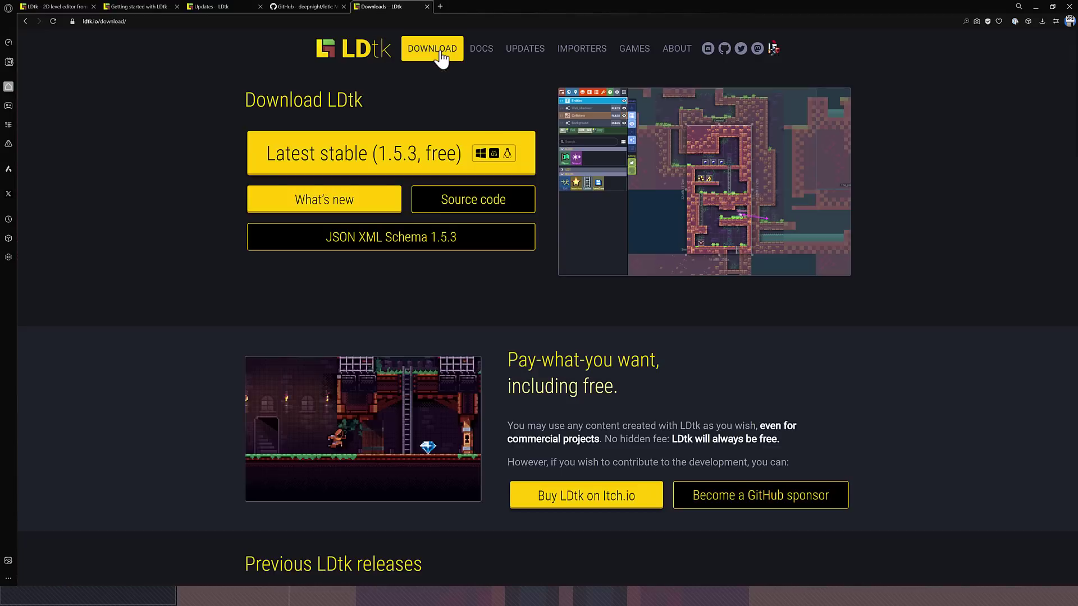
Choose Latest stable 1.5.3 (free) and skip payment to reach the itch.io Windows, macOS and Linux downloads.
click(423, 160)
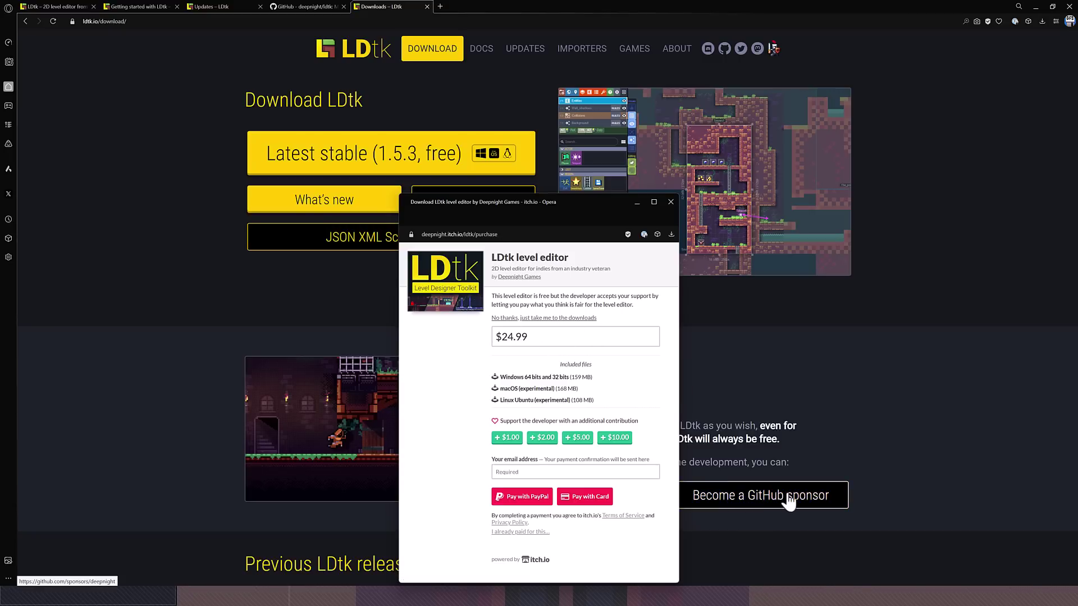
click(564, 318)
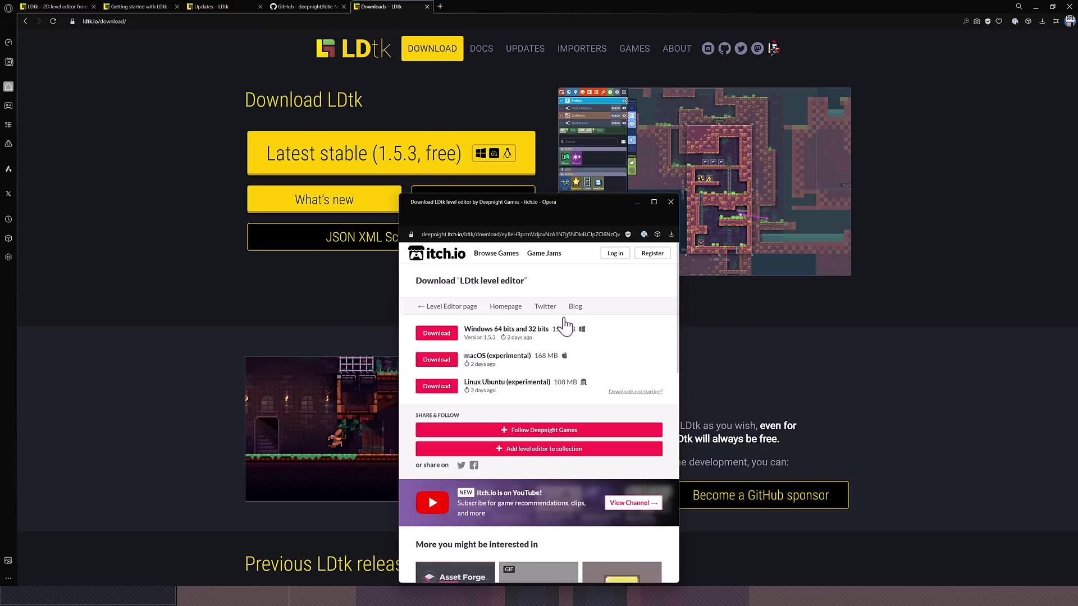